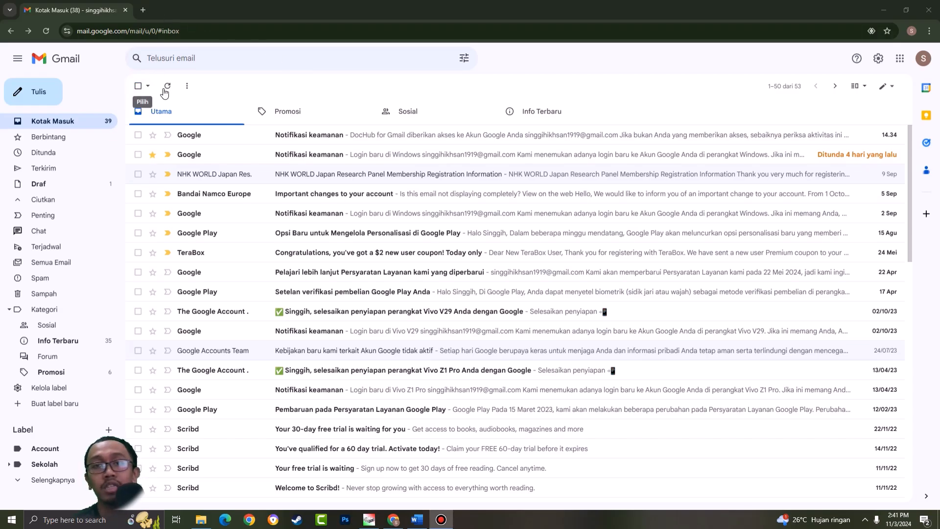
- Collapse the main menu to icons and expand it back to full labels
{"action": "left_click", "coordinate": [19, 65]}
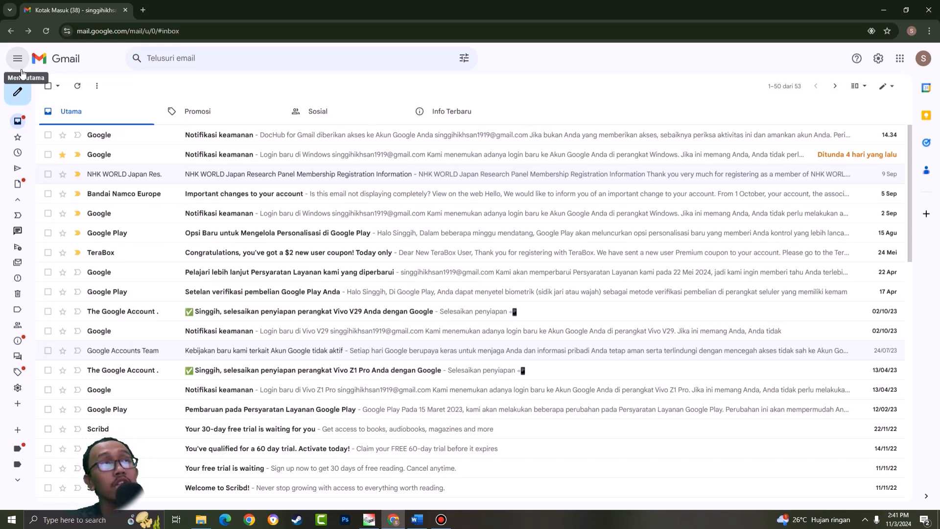
{"action": "mouse_move", "coordinate": [25, 126]}
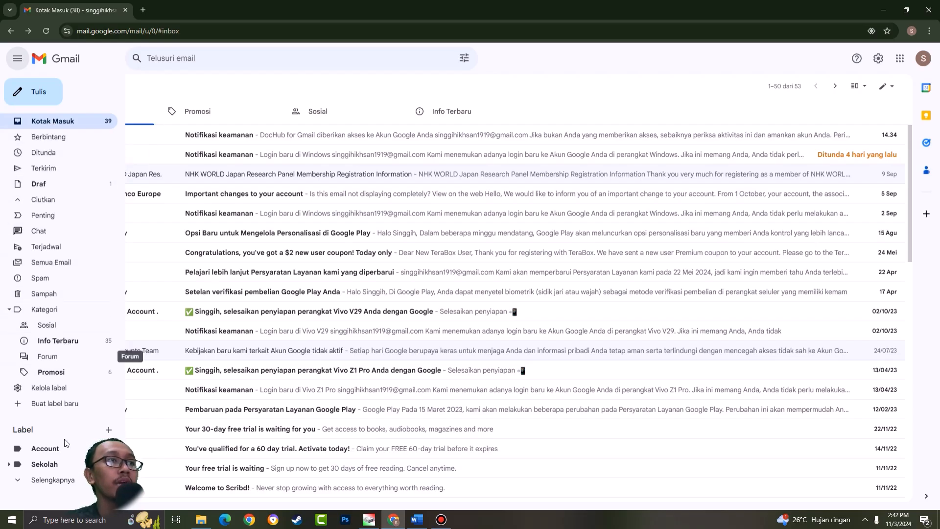
{"action": "left_click", "coordinate": [18, 63]}
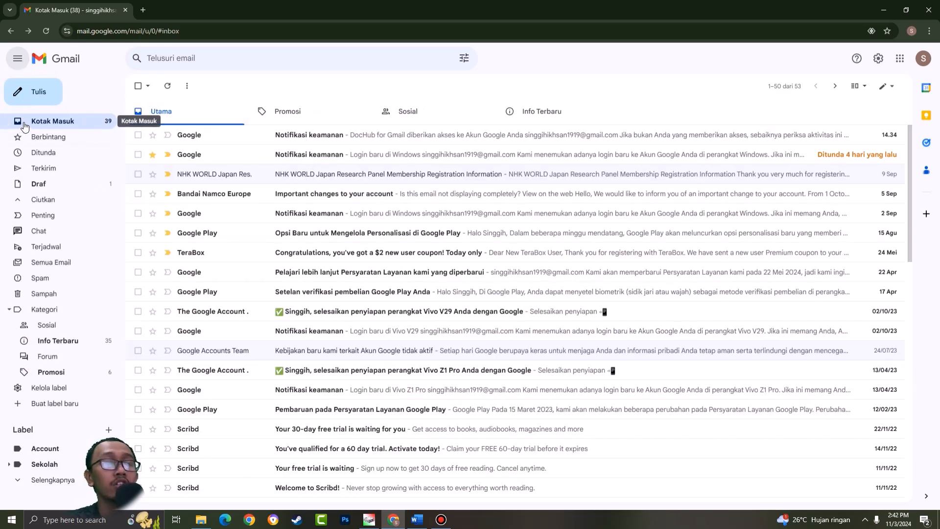
- Show the mail search suggestions and quick filters, and view the sender details of the NHK WORLD Japan email
{"action": "left_click", "coordinate": [211, 61]}
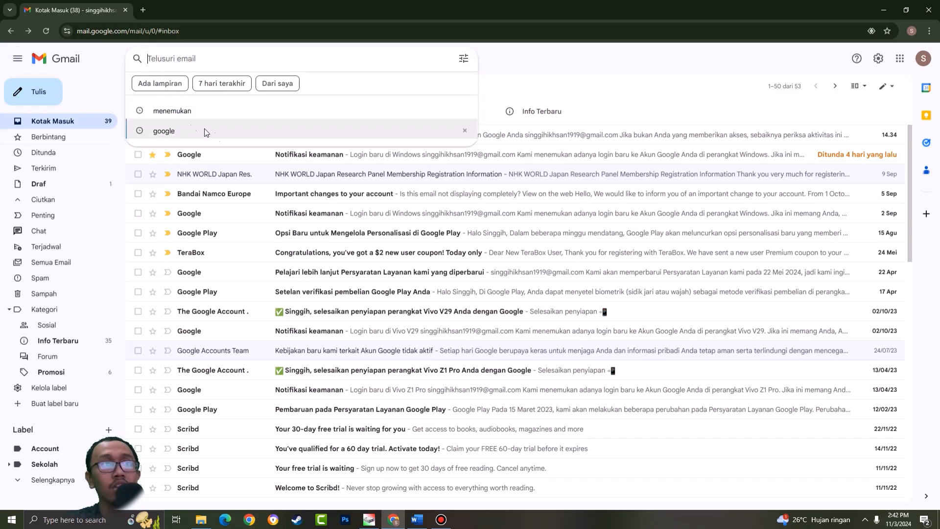
{"action": "scroll", "coordinate": [204, 311], "scroll_direction": "down", "scroll_amount": 2}
{"action": "scroll", "coordinate": [162, 396], "scroll_direction": "up", "scroll_amount": 2}
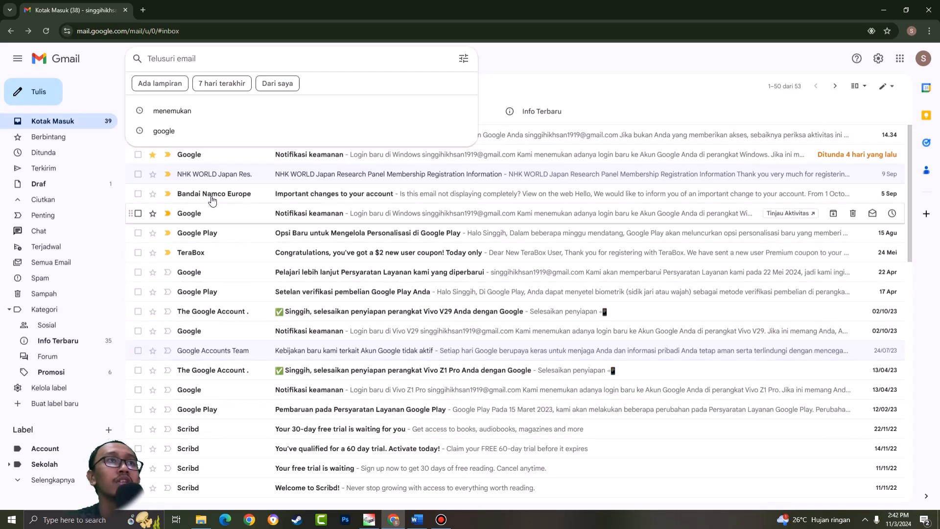
{"action": "mouse_move", "coordinate": [222, 178]}
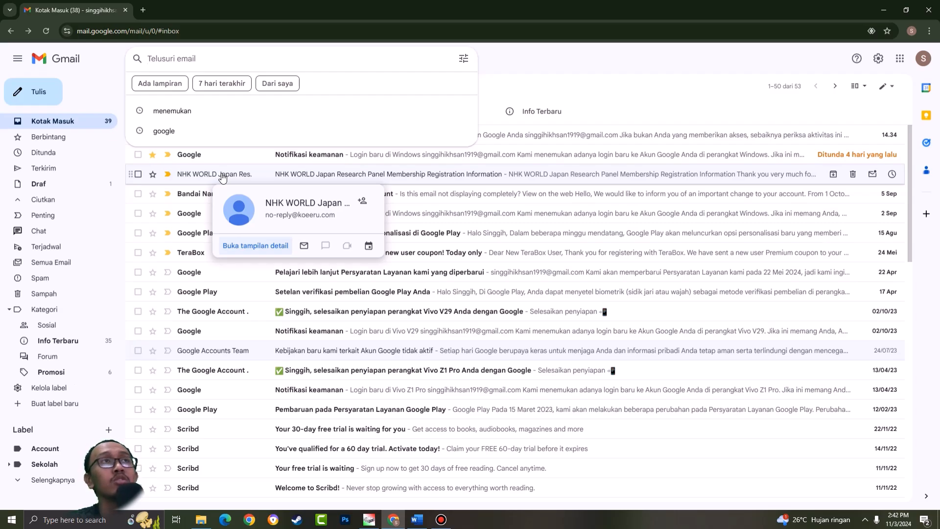
- Open the advanced search options and go through the sender, recipient, subject, included-words and excluded-words fields
{"action": "left_click", "coordinate": [467, 58]}
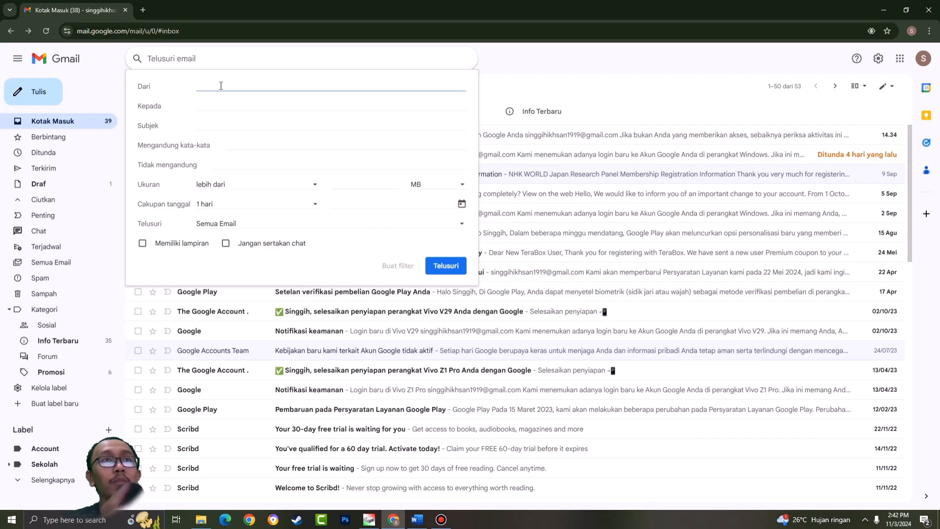
{"action": "left_click", "coordinate": [197, 106]}
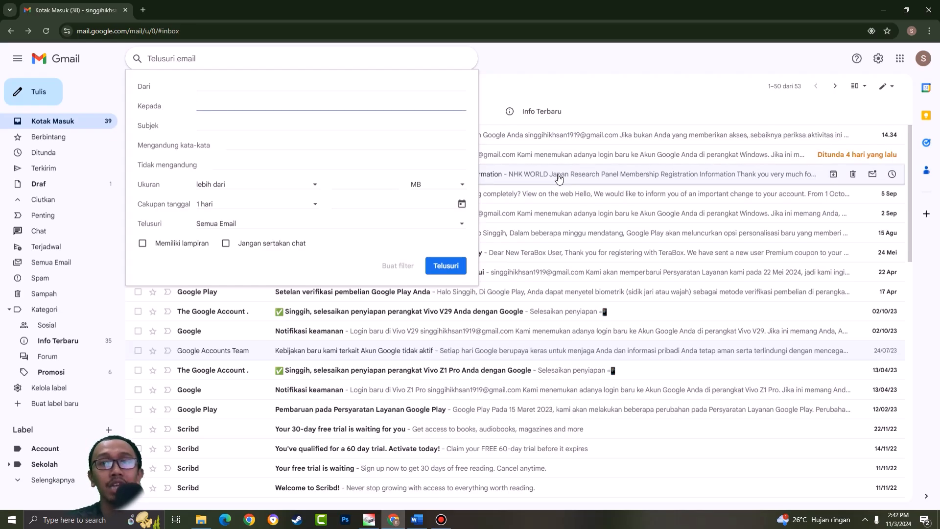
{"action": "left_click", "coordinate": [238, 127]}
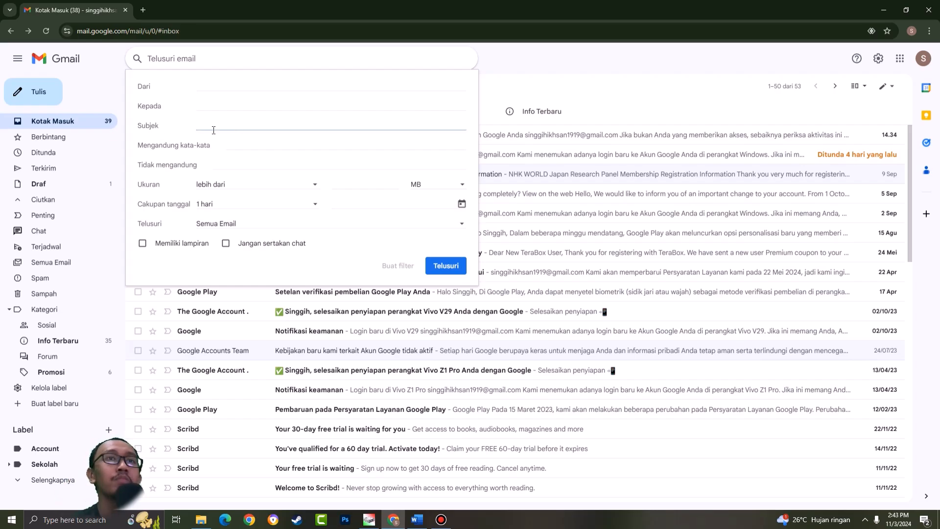
{"action": "left_click", "coordinate": [275, 149]}
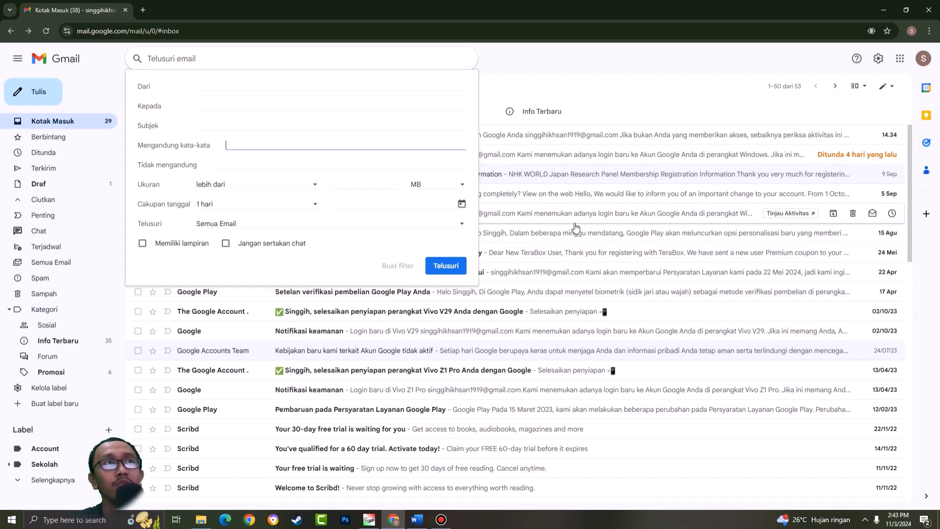
{"action": "left_click", "coordinate": [256, 163]}
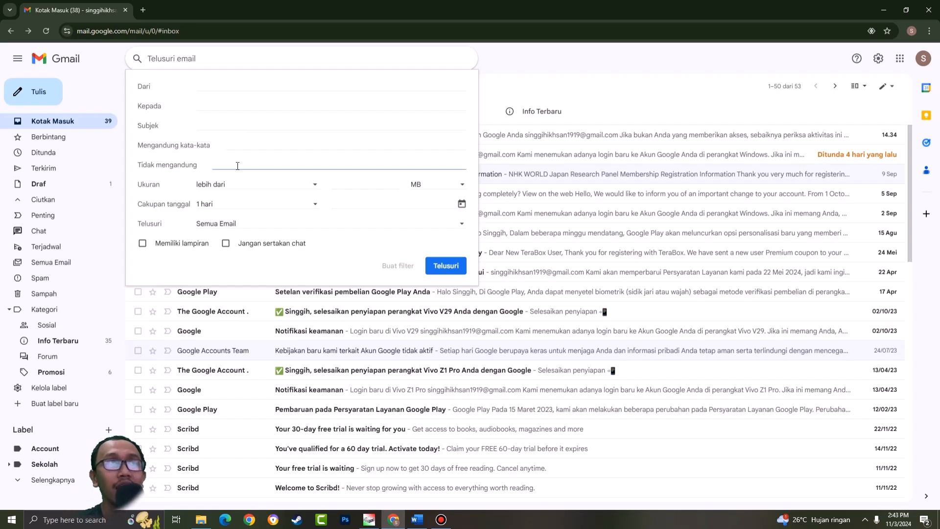
- Examine the size filter's comparison choices, amount field and unit choices in the advanced search form
{"action": "left_click", "coordinate": [258, 184]}
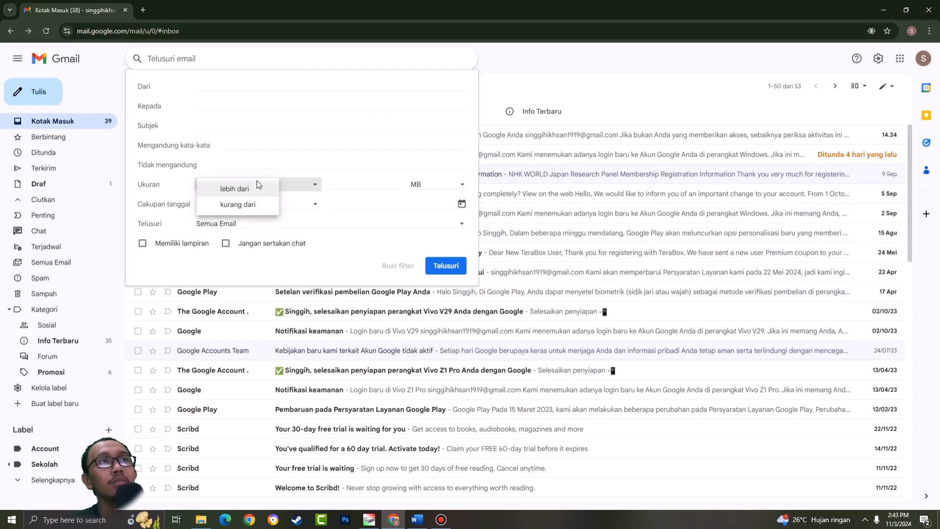
{"action": "left_click", "coordinate": [367, 184]}
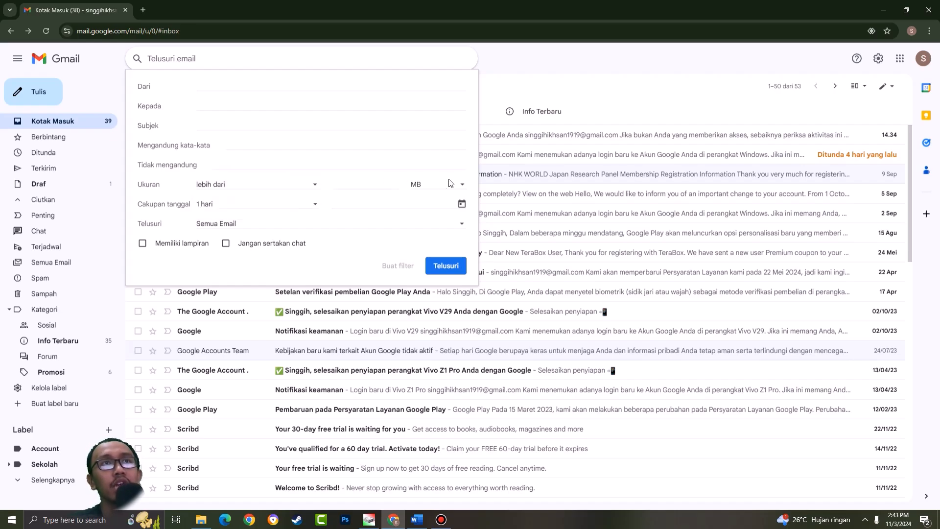
{"action": "left_click", "coordinate": [435, 184]}
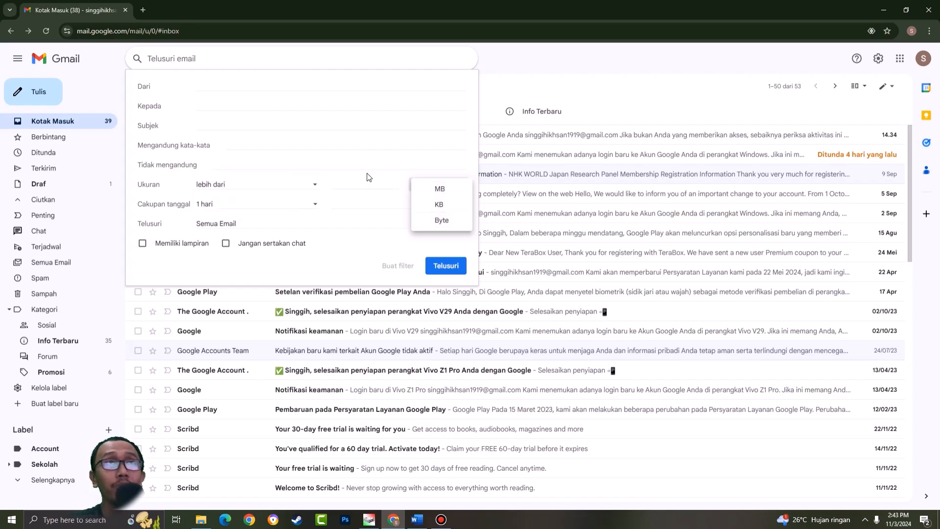
{"action": "left_click", "coordinate": [353, 181]}
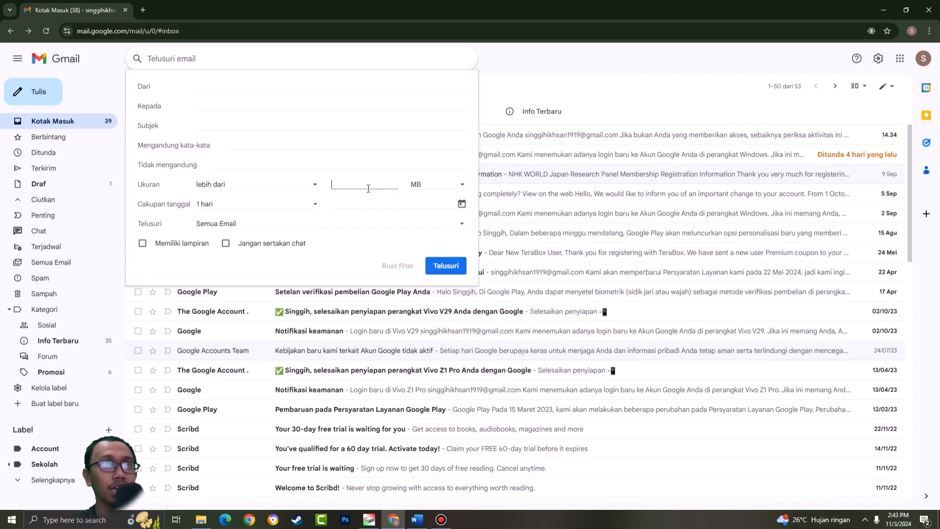
{"action": "left_click", "coordinate": [314, 188]}
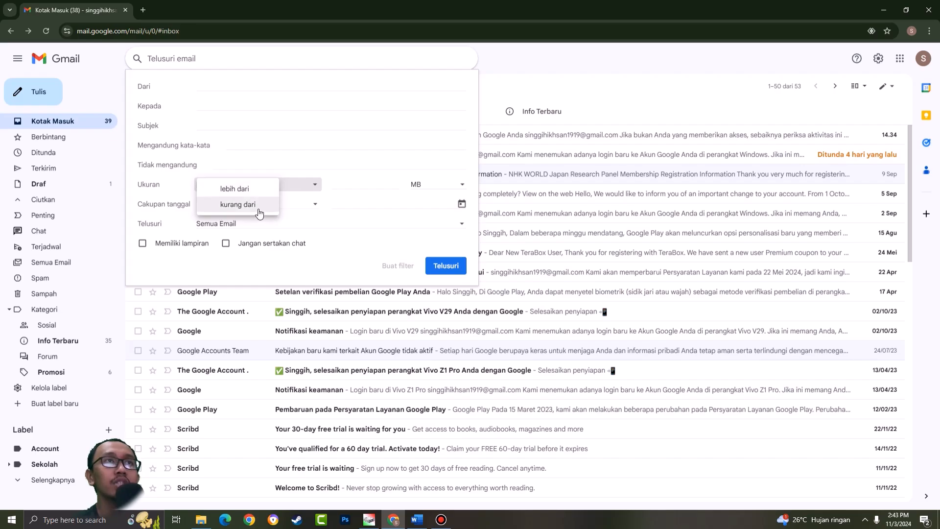
{"action": "left_click", "coordinate": [373, 183]}
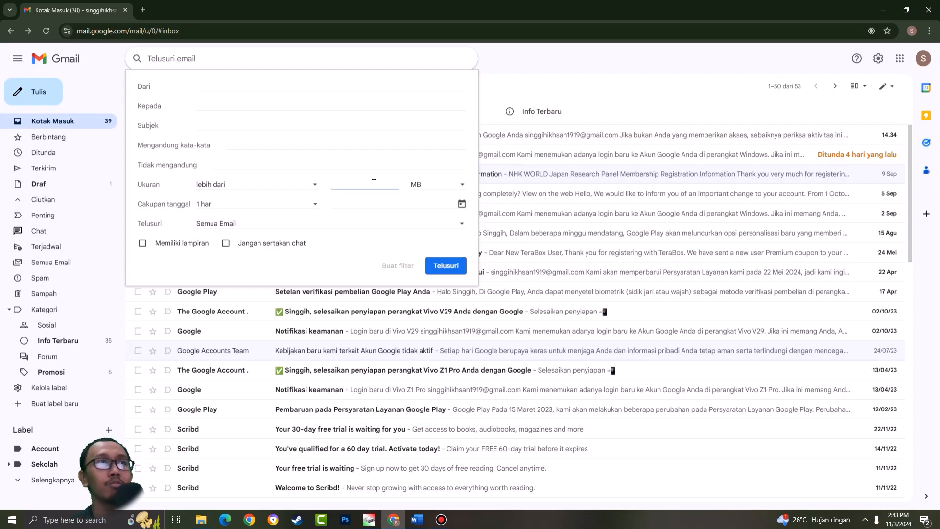
- Examine the date filter's time spans and calendar in the advanced search form
{"action": "left_click", "coordinate": [250, 205]}
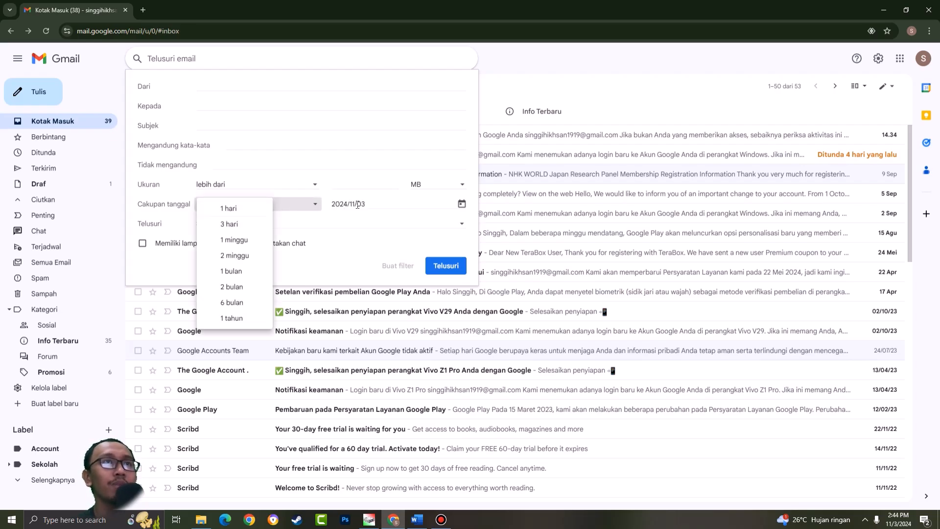
{"action": "left_click", "coordinate": [380, 202]}
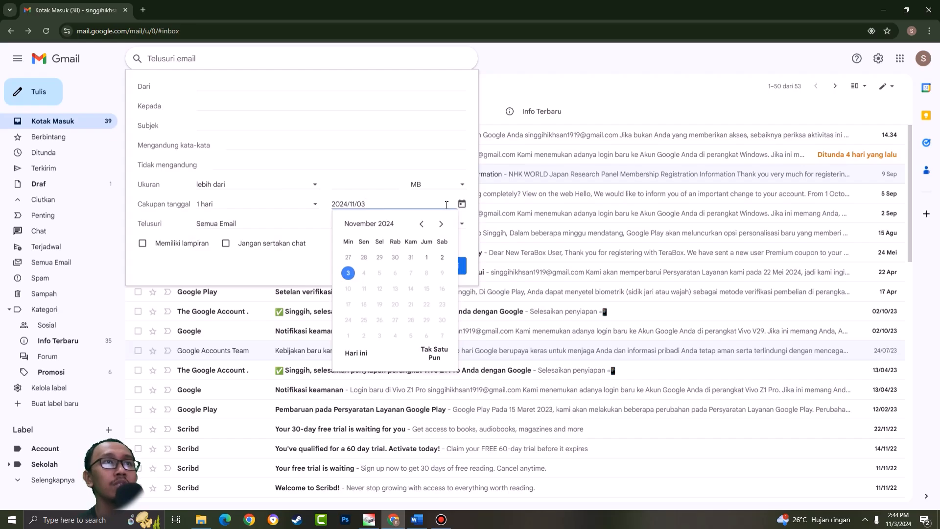
{"action": "left_click", "coordinate": [282, 208]}
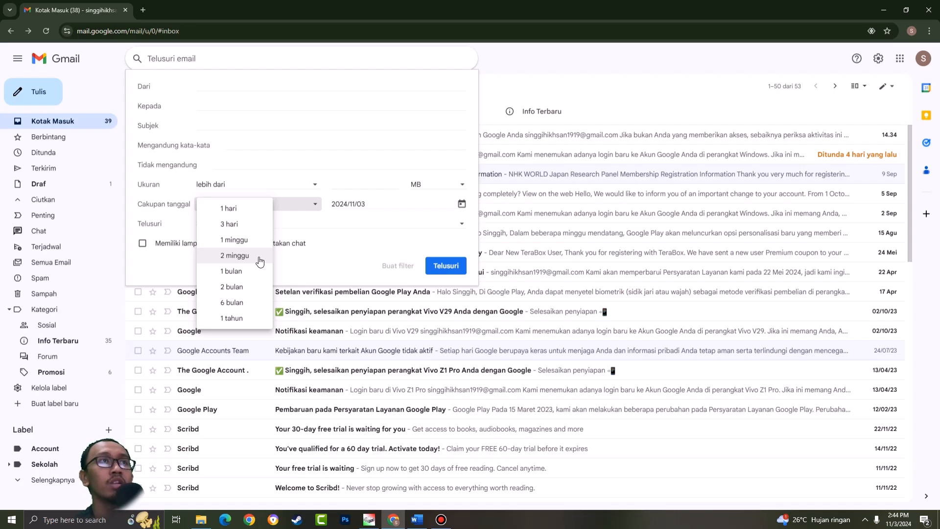
- Look through the mailbox and label choices for the search location, and close the advanced search form without searching
{"action": "left_click", "coordinate": [330, 229]}
{"action": "scroll", "coordinate": [297, 253], "scroll_direction": "up", "scroll_amount": 1}
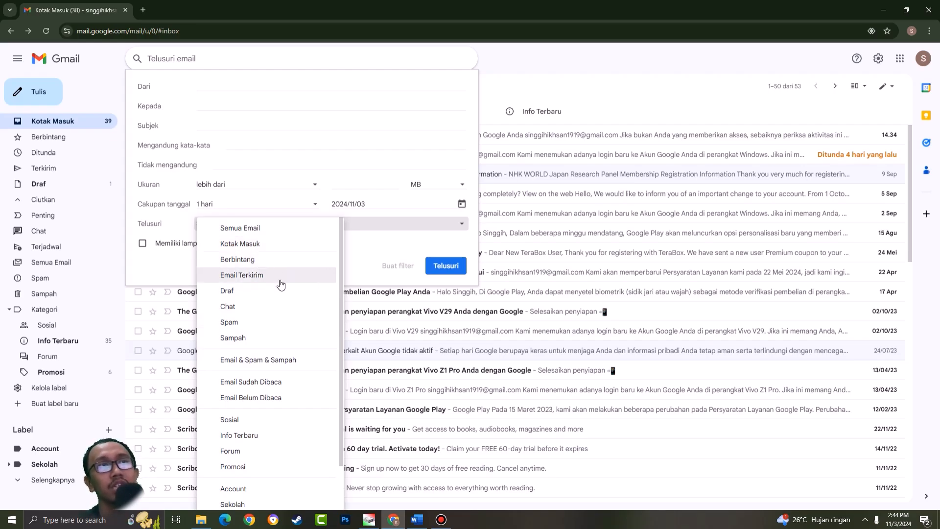
{"action": "scroll", "coordinate": [294, 309], "scroll_direction": "down", "scroll_amount": 1}
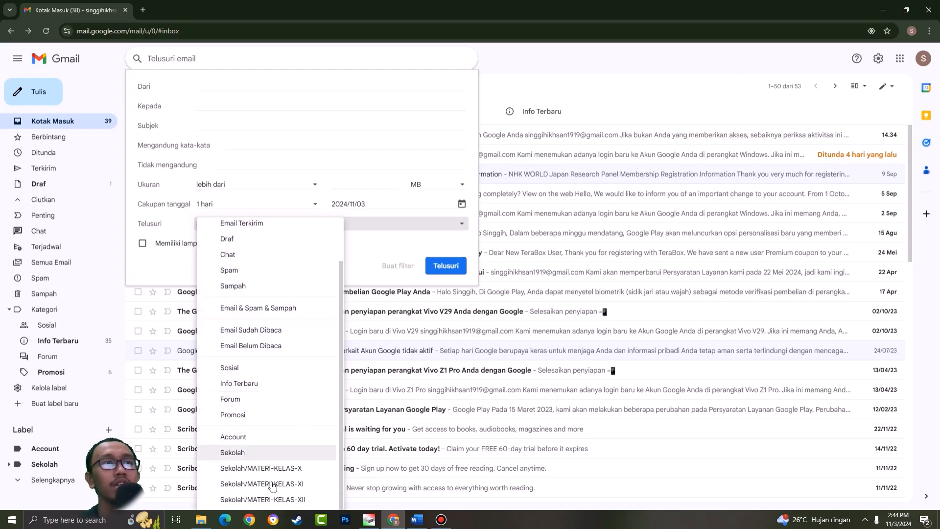
{"action": "left_click", "coordinate": [368, 267]}
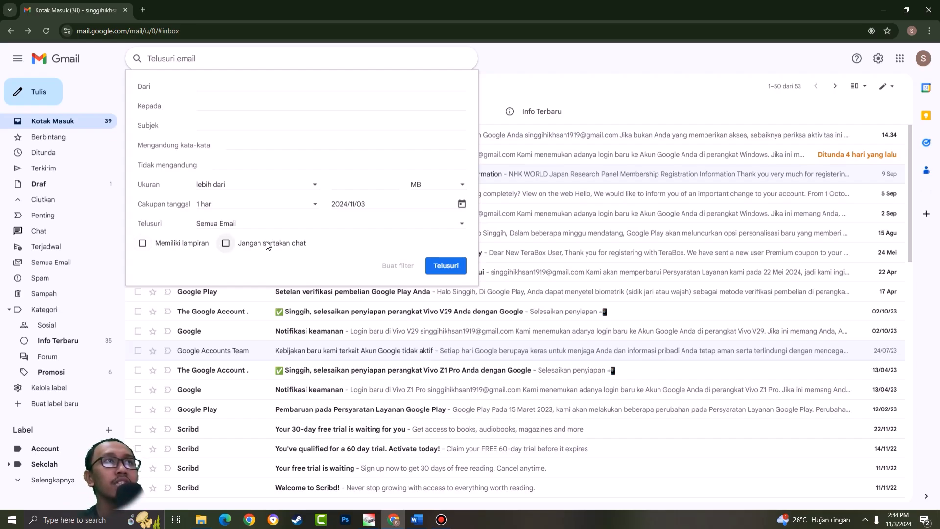
{"action": "left_click", "coordinate": [585, 70]}
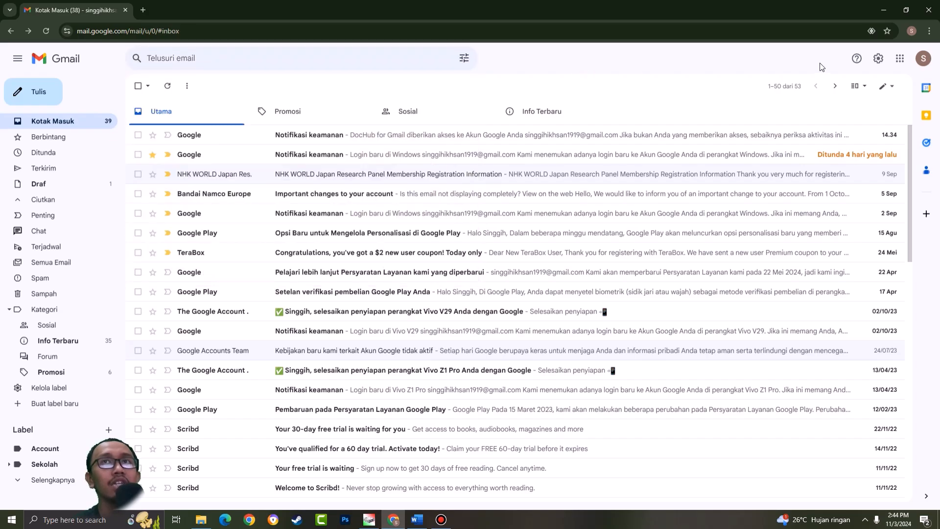
- Try the Google Chat and Google Meet options in Gmail's app selection, and finish with both turned off
{"action": "left_click", "coordinate": [922, 64]}
{"action": "left_click", "coordinate": [878, 58]}
{"action": "left_click", "coordinate": [877, 58]}
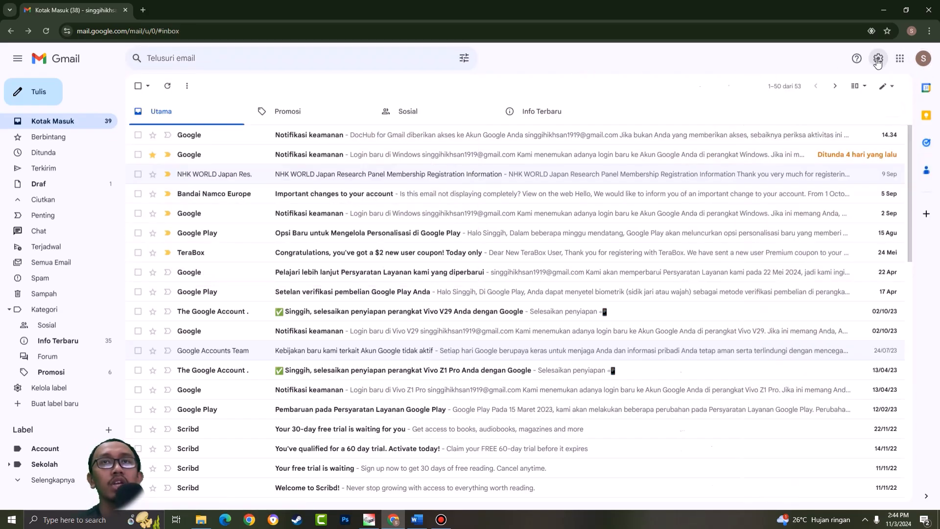
{"action": "left_click", "coordinate": [784, 167]}
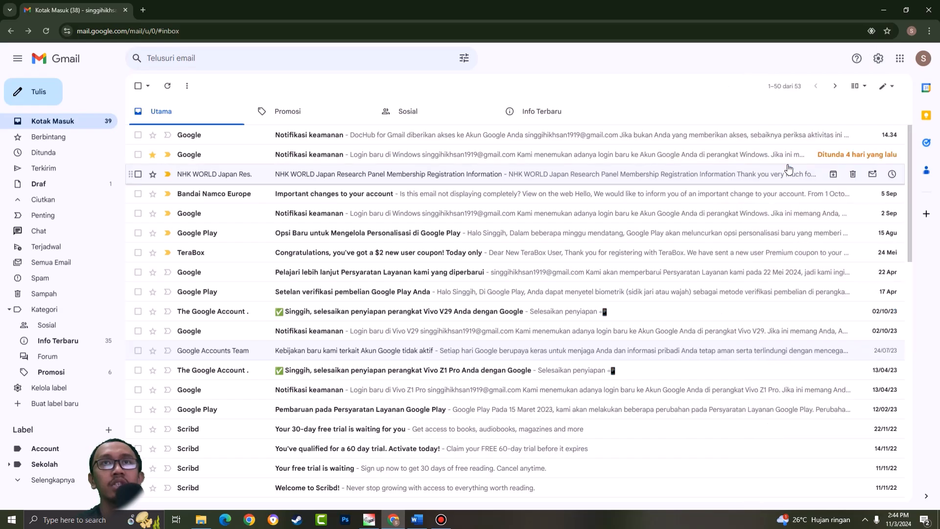
{"action": "left_click", "coordinate": [423, 363]}
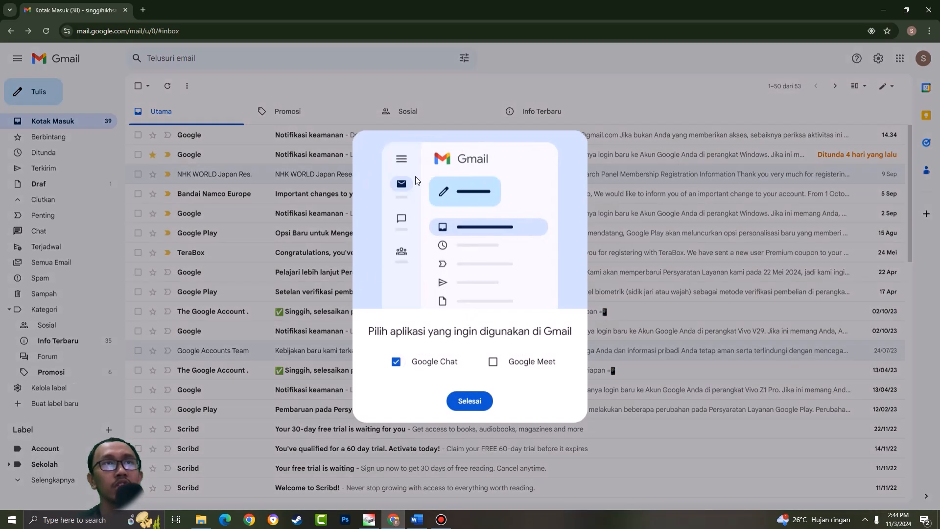
{"action": "left_click", "coordinate": [440, 361]}
{"action": "left_click", "coordinate": [493, 361]}
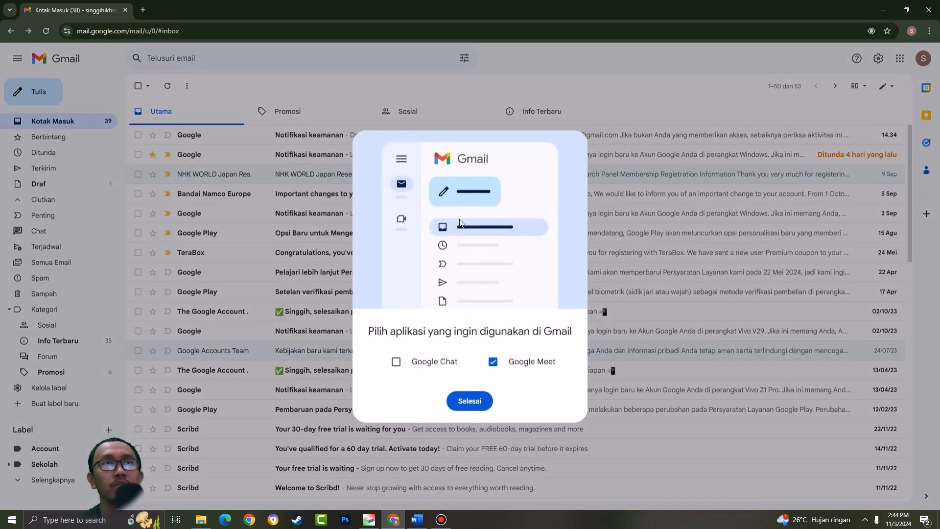
{"action": "left_click", "coordinate": [499, 362]}
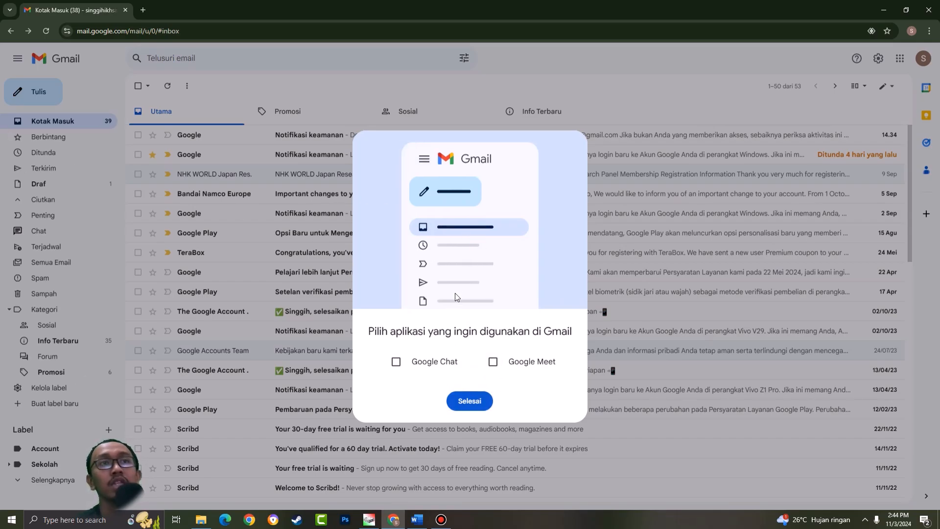
{"action": "left_click", "coordinate": [471, 401]}
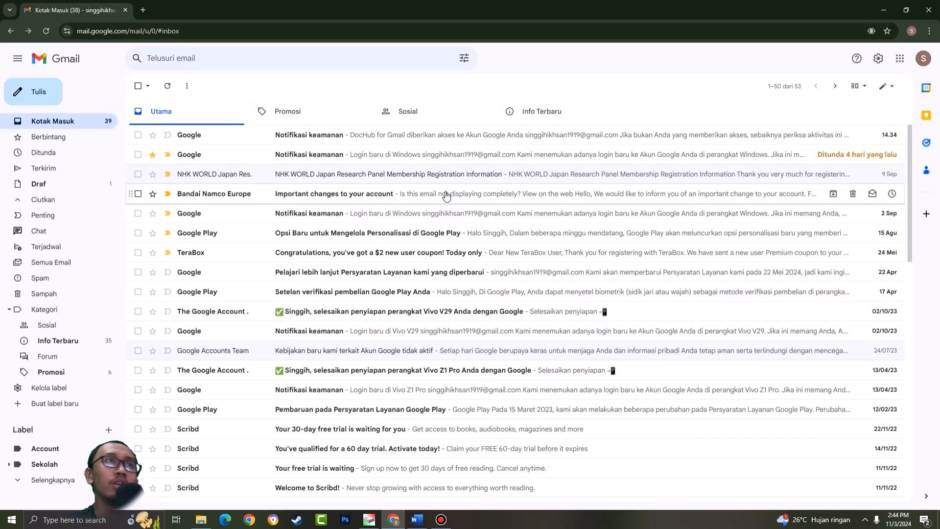
- Look over the primary inbox and view the Promosi, Sosial and Info Terbaru inbox categories
{"action": "scroll", "coordinate": [421, 157], "scroll_direction": "down", "scroll_amount": 4}
{"action": "scroll", "coordinate": [425, 167], "scroll_direction": "up", "scroll_amount": 4}
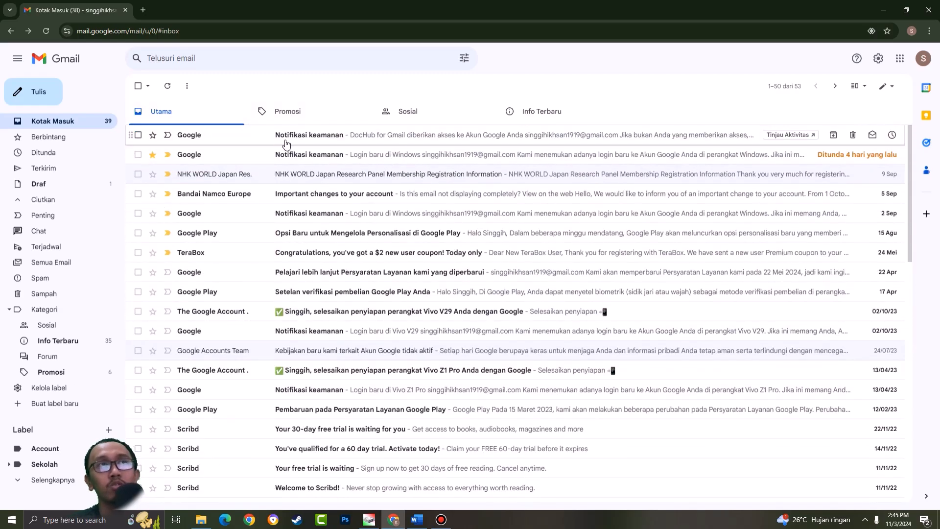
{"action": "left_click", "coordinate": [286, 118]}
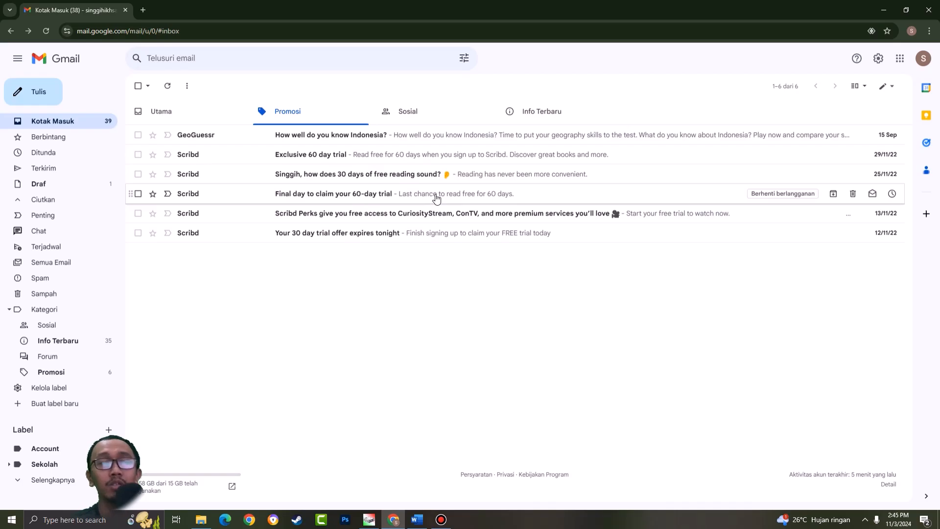
{"action": "left_click", "coordinate": [431, 116]}
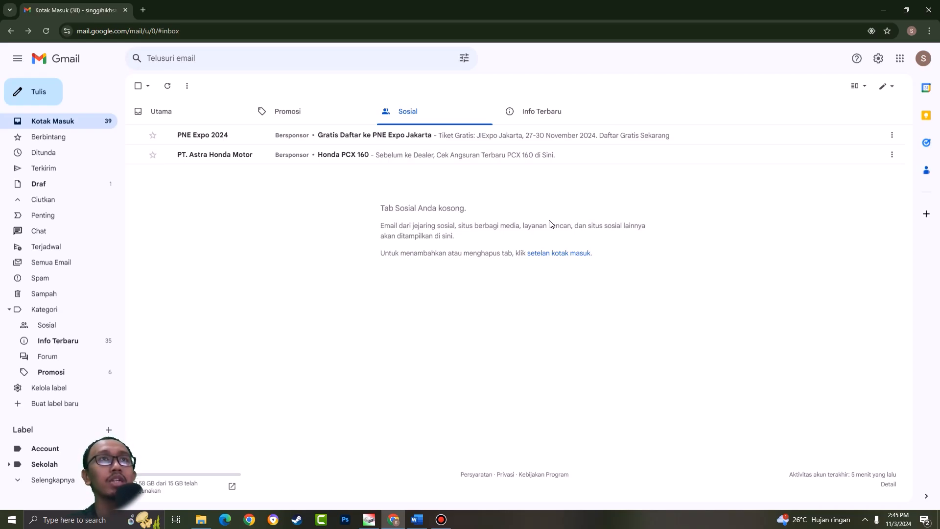
{"action": "left_click", "coordinate": [549, 112]}
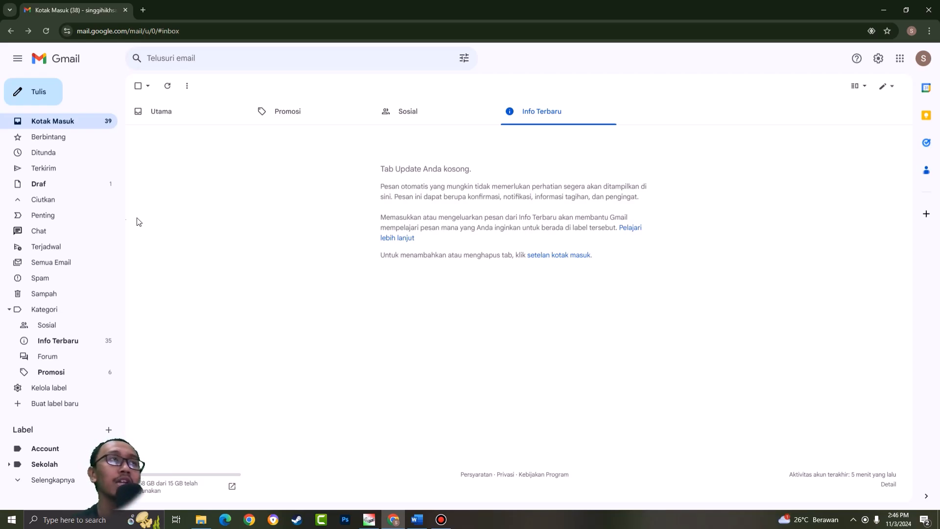
- Show the starred emails (Berbintang)
{"action": "left_click", "coordinate": [52, 139]}
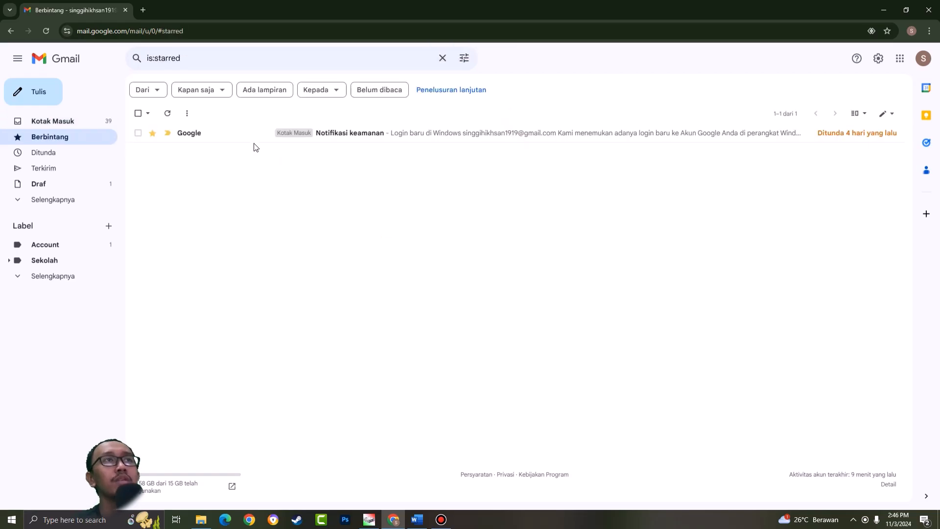
- Compare the starred email in the inbox with the Berbintang folder, and open the Ditunda folder
{"action": "left_click", "coordinate": [94, 123]}
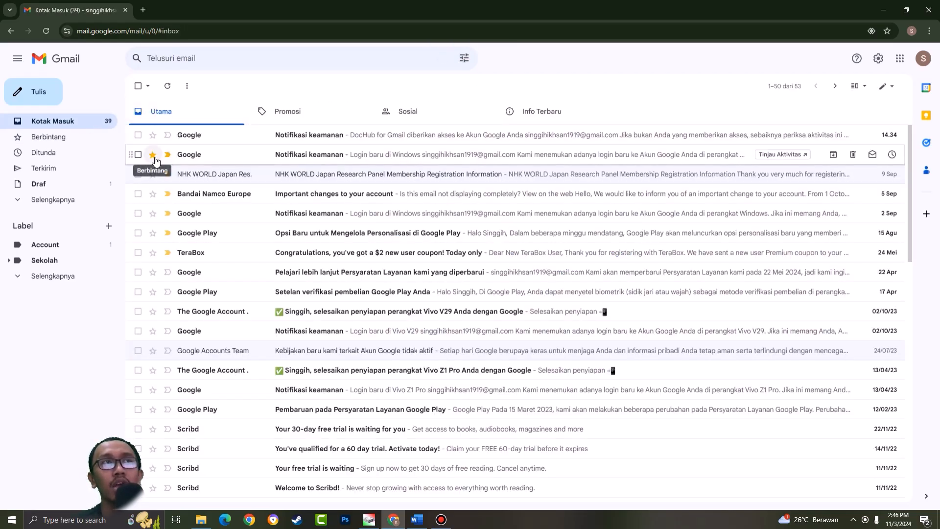
{"action": "left_click", "coordinate": [81, 142]}
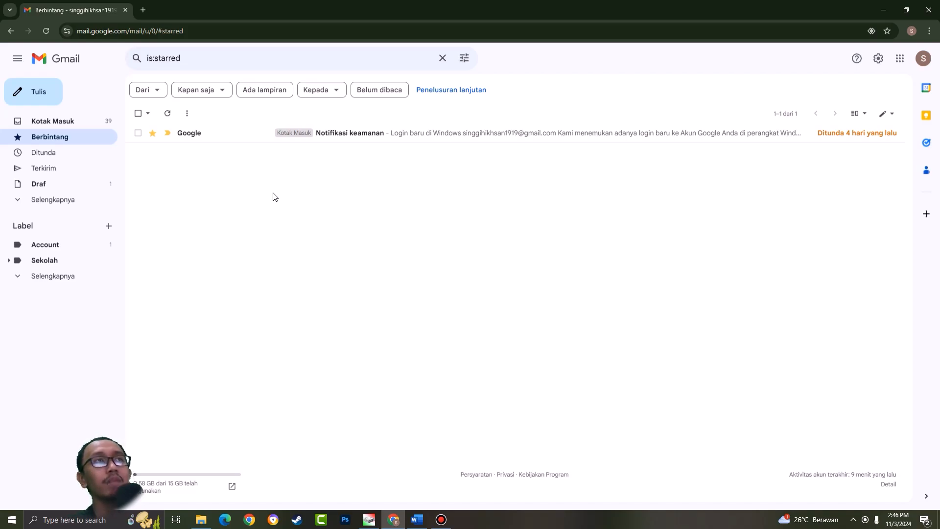
{"action": "left_click", "coordinate": [70, 158]}
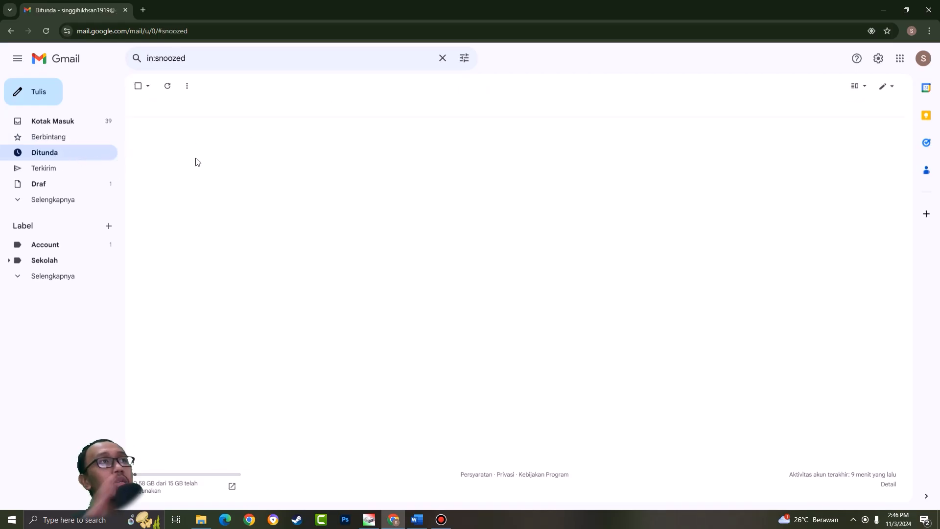
- View the snooze time options for the newest inbox email and close them without choosing one
{"action": "left_click", "coordinate": [75, 120]}
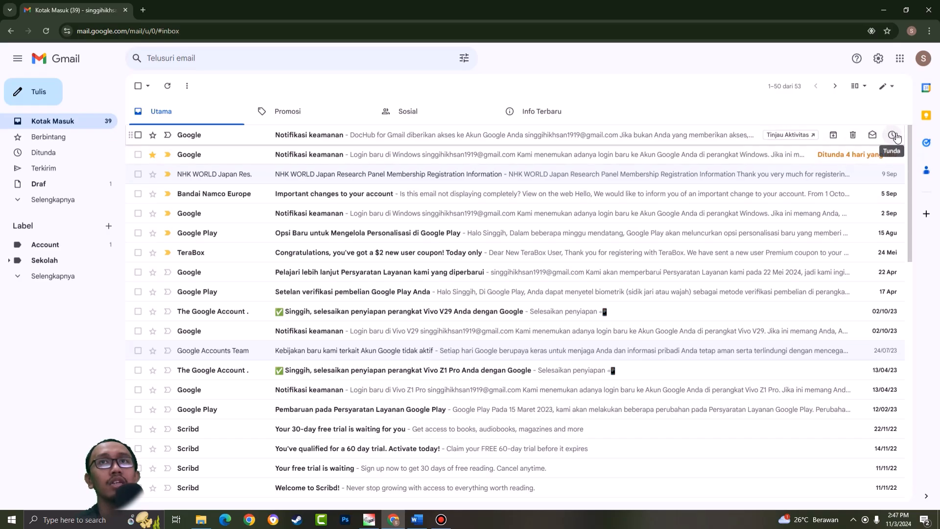
{"action": "left_click", "coordinate": [893, 136]}
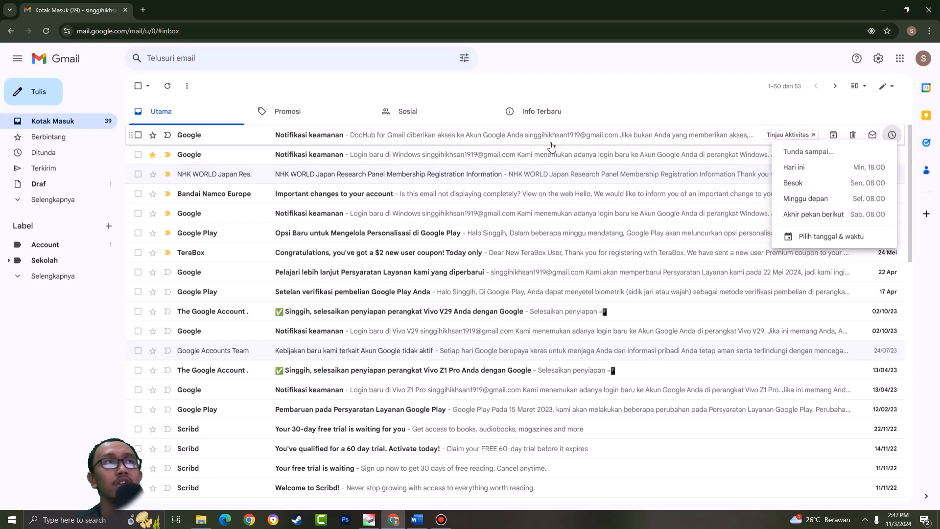
{"action": "left_click", "coordinate": [832, 109]}
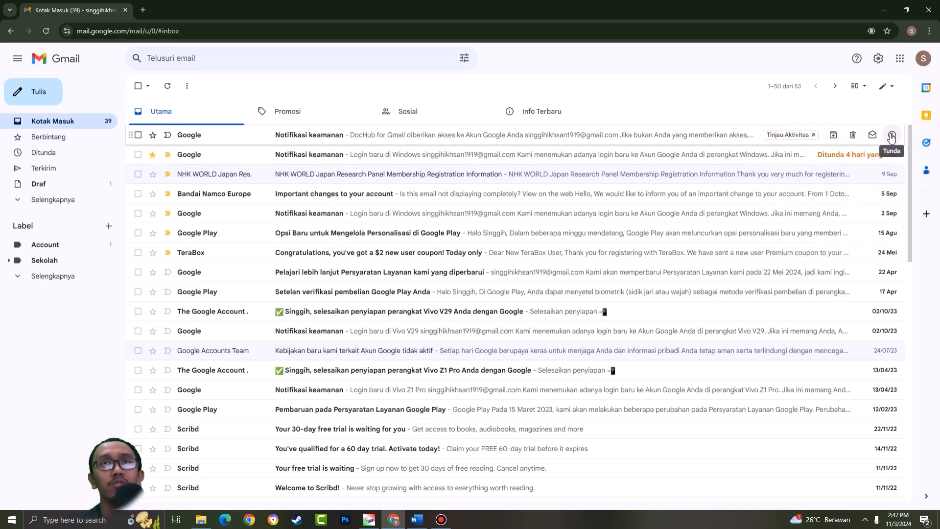
- View the Ditunda, Terkirim and Draf folders in turn
{"action": "left_click", "coordinate": [59, 153]}
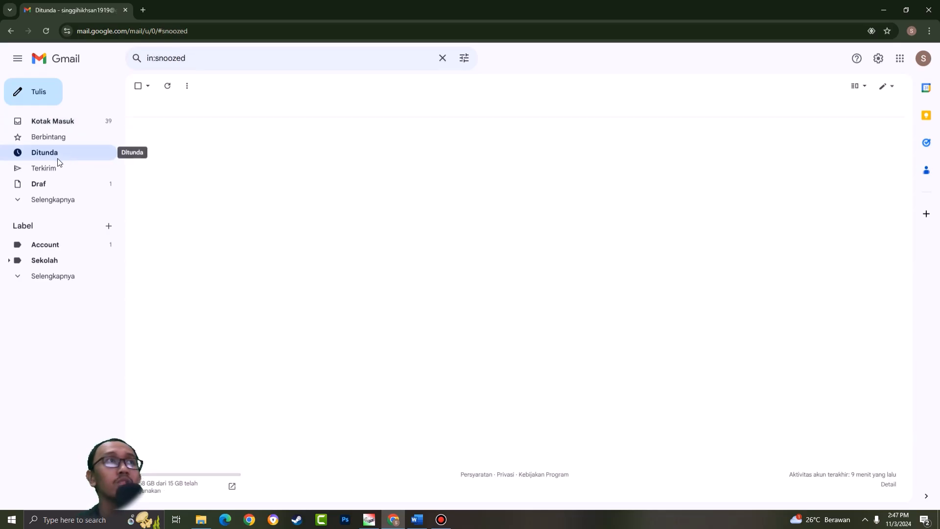
{"action": "left_click", "coordinate": [57, 168]}
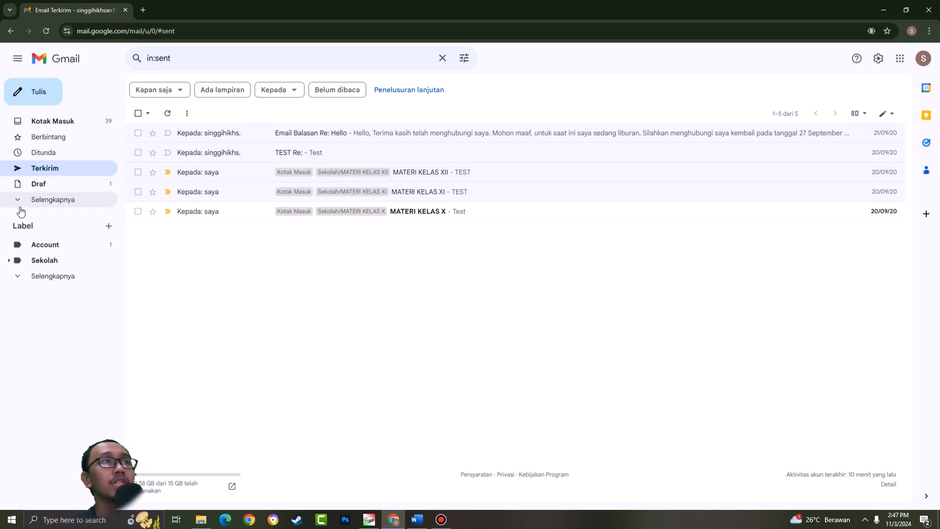
{"action": "left_click", "coordinate": [49, 184]}
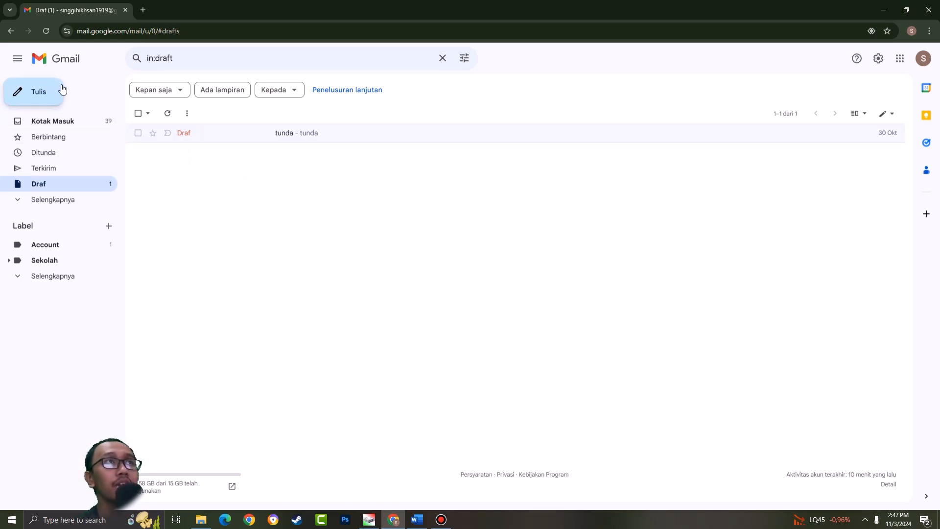
- Compose a new message with the body text "AA" and no recipient or subject, and close it as a draft
{"action": "left_click", "coordinate": [43, 97]}
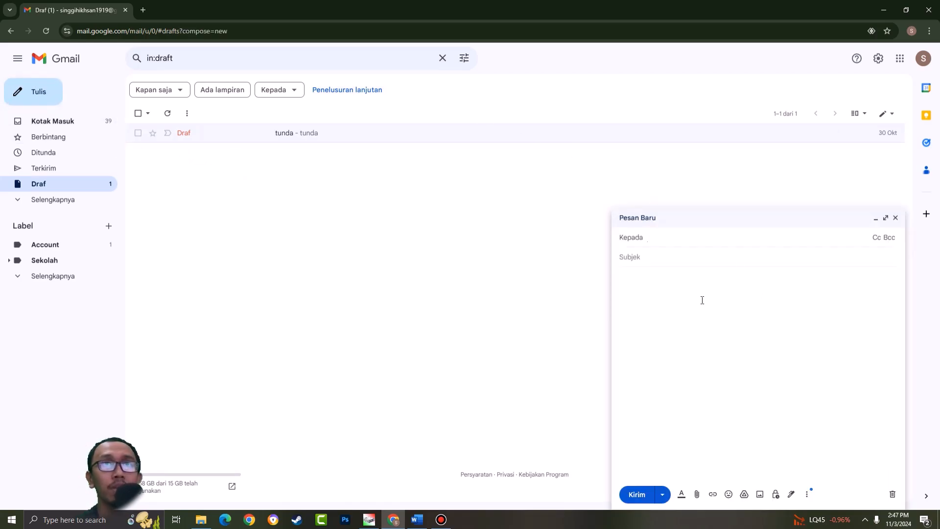
{"action": "left_click", "coordinate": [670, 283]}
{"action": "type", "text": "dd"}
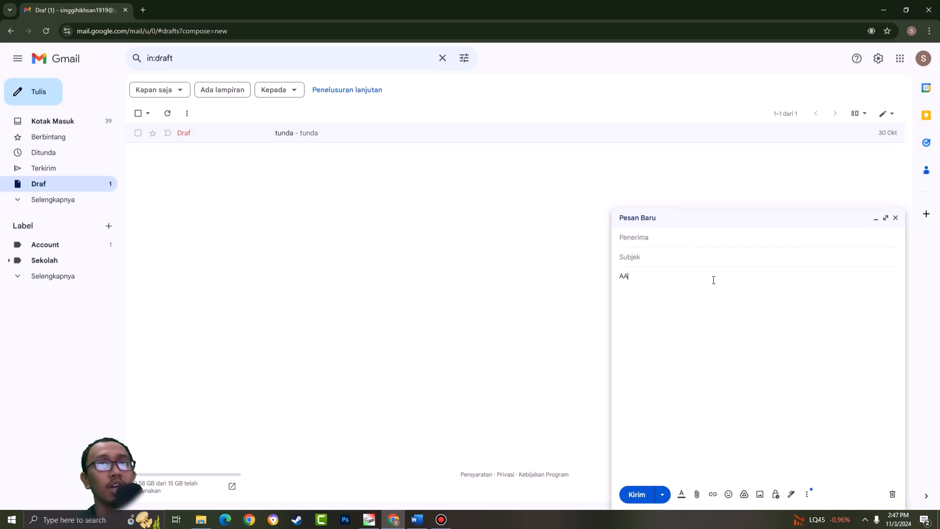
{"action": "left_click", "coordinate": [896, 219]}
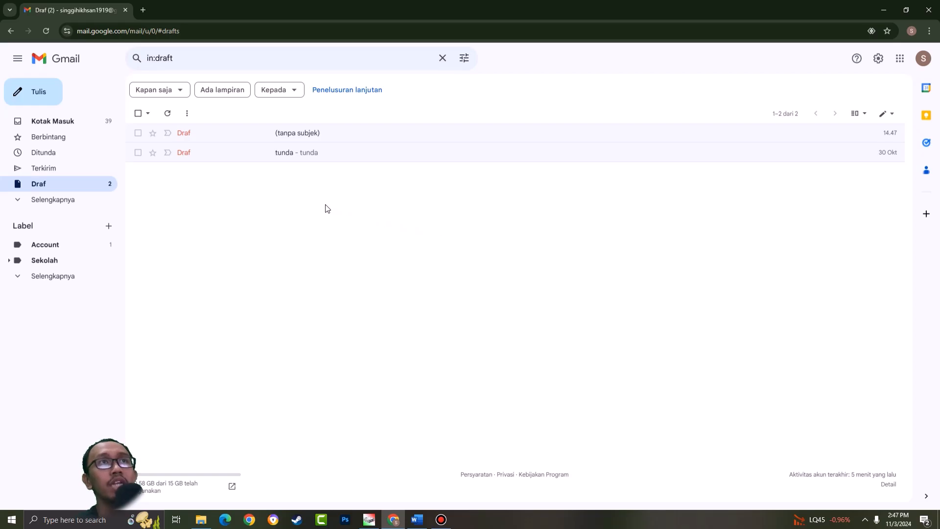
- View the Penting folder, mark the newest inbox email from Google as important, and check Penting for it
{"action": "left_click", "coordinate": [44, 201]}
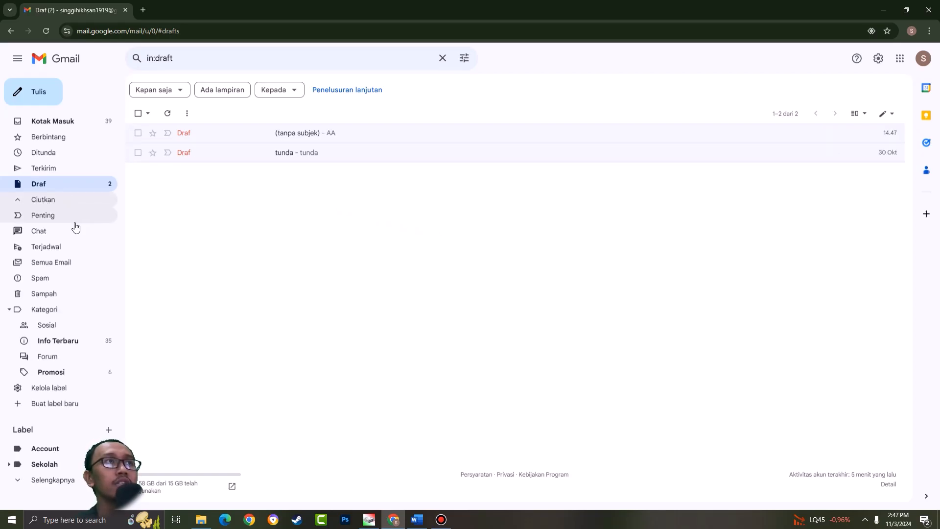
{"action": "left_click", "coordinate": [49, 217]}
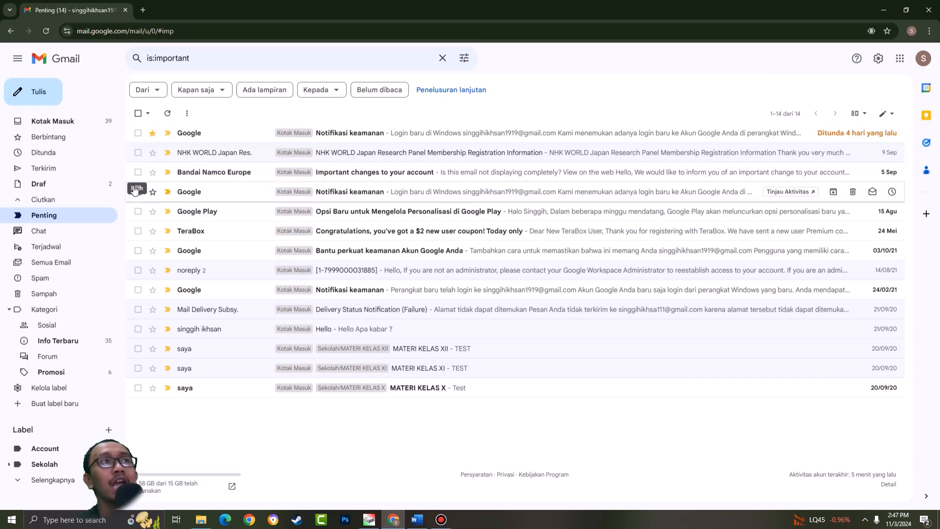
{"action": "left_click", "coordinate": [109, 121]}
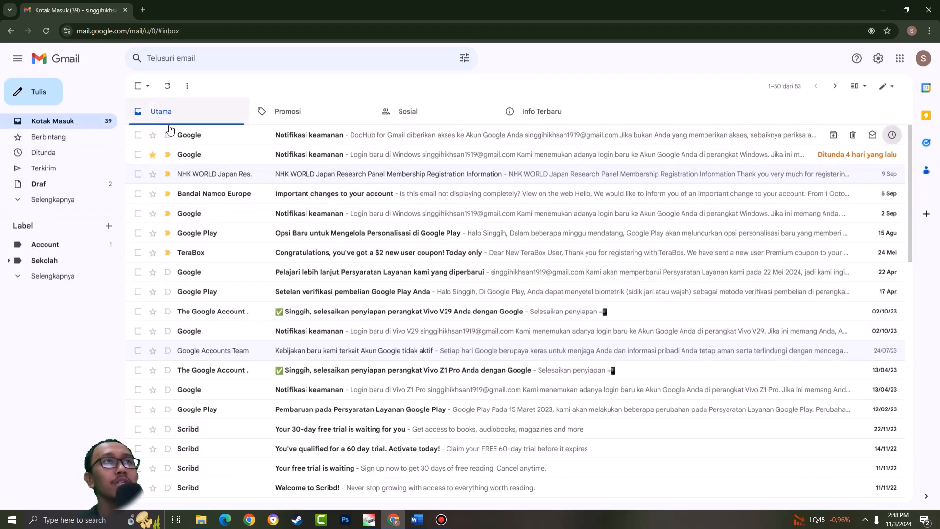
{"action": "left_click", "coordinate": [167, 134]}
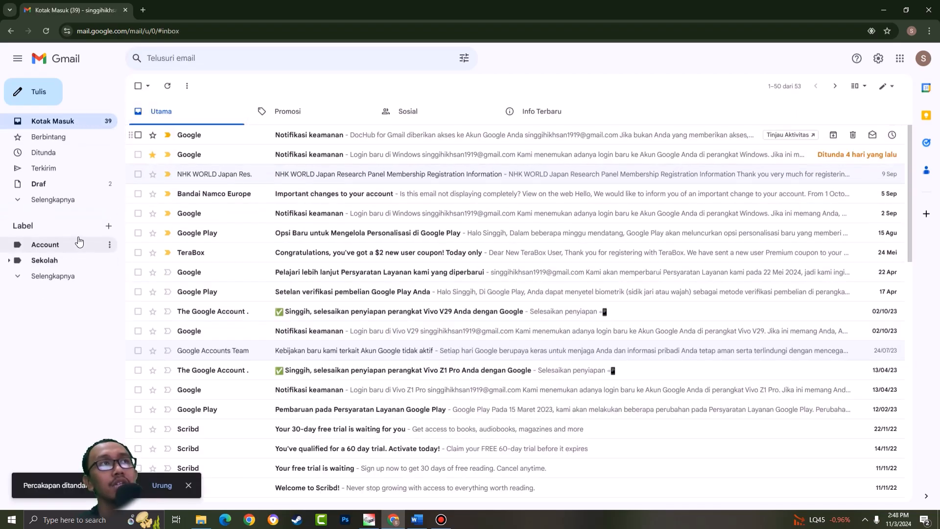
{"action": "left_click", "coordinate": [43, 200]}
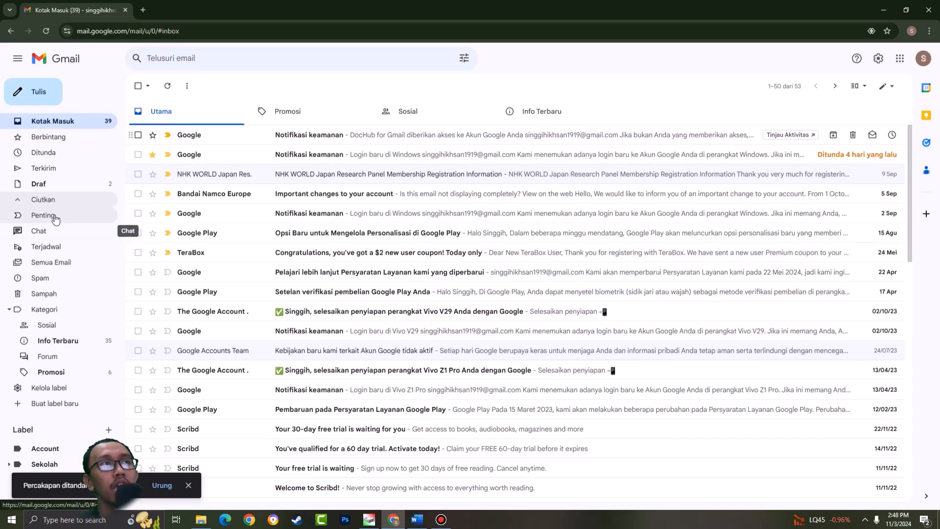
{"action": "left_click", "coordinate": [54, 217]}
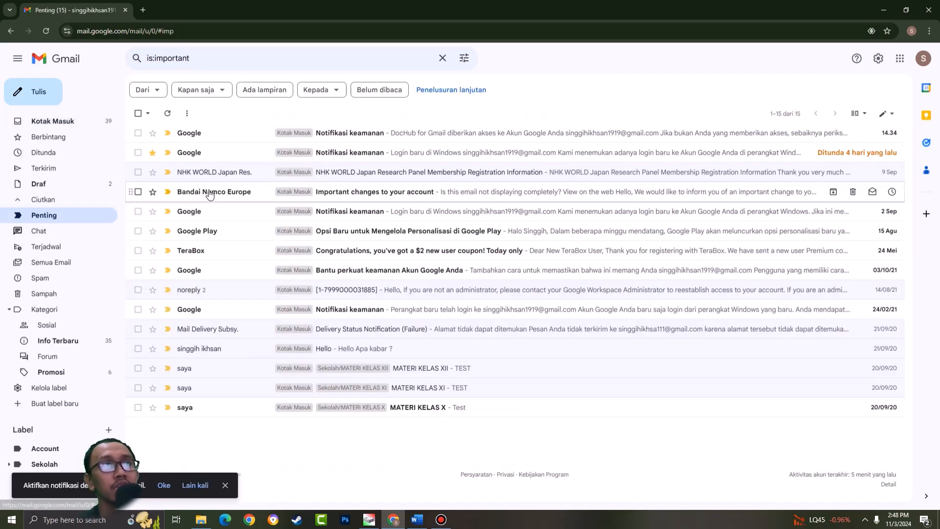
- View the Chat folder, turn on Google Chat in Gmail's app selection, reload Gmail and dismiss the notification request
{"action": "left_click", "coordinate": [80, 233]}
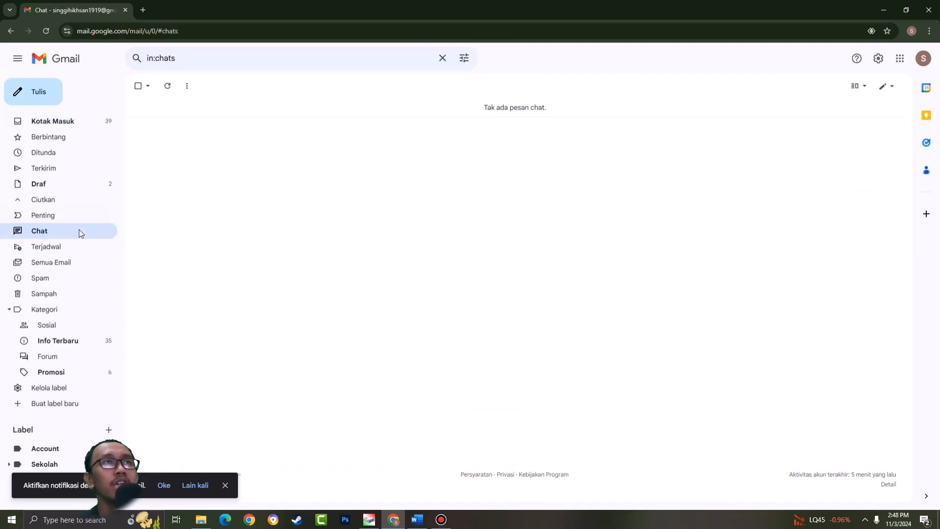
{"action": "left_click", "coordinate": [900, 58]}
{"action": "left_click", "coordinate": [878, 58]}
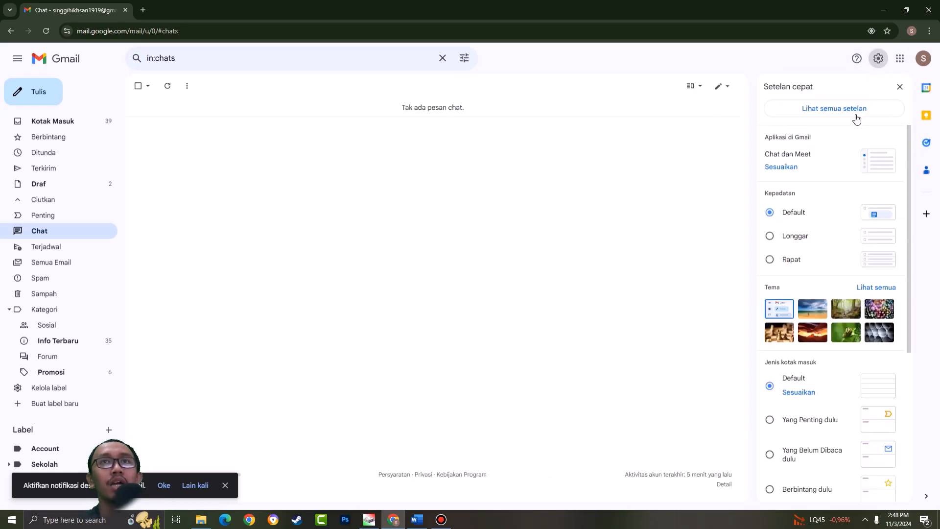
{"action": "left_click", "coordinate": [782, 167]}
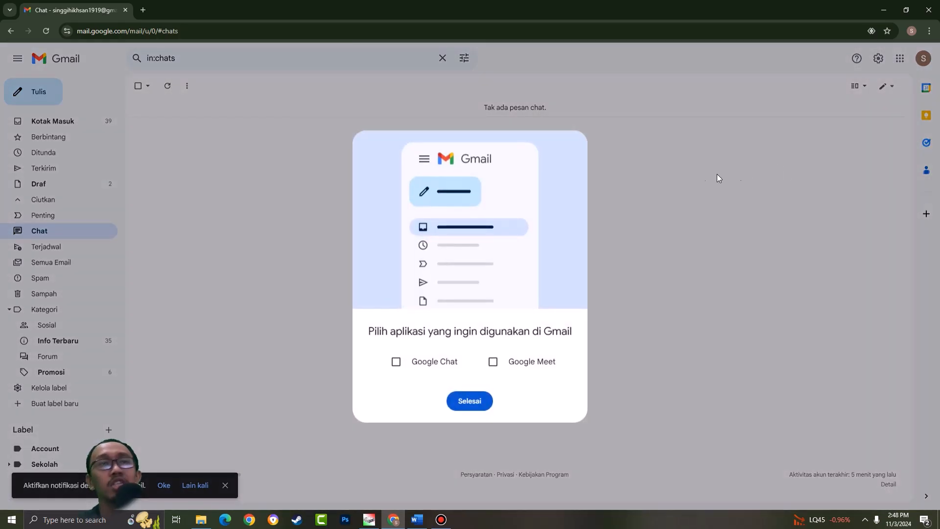
{"action": "left_click", "coordinate": [413, 361]}
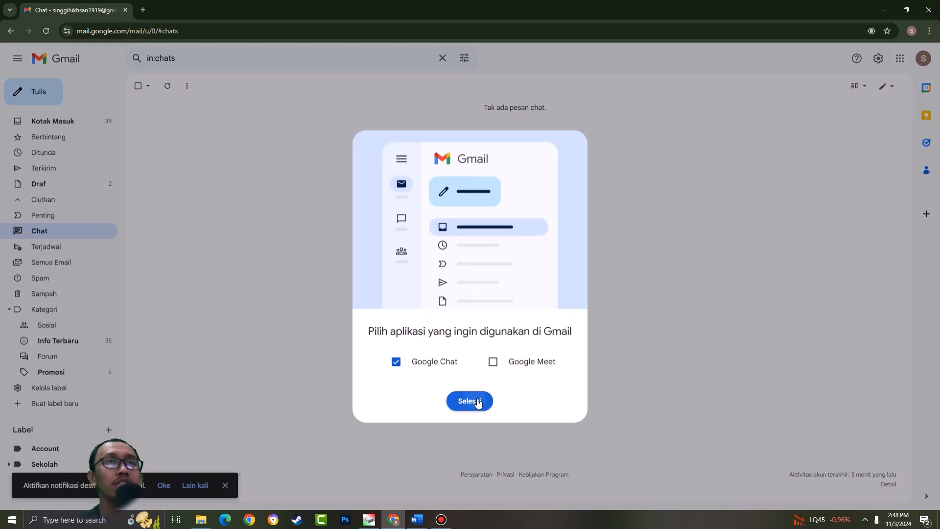
{"action": "left_click", "coordinate": [475, 400]}
{"action": "left_click", "coordinate": [572, 287]}
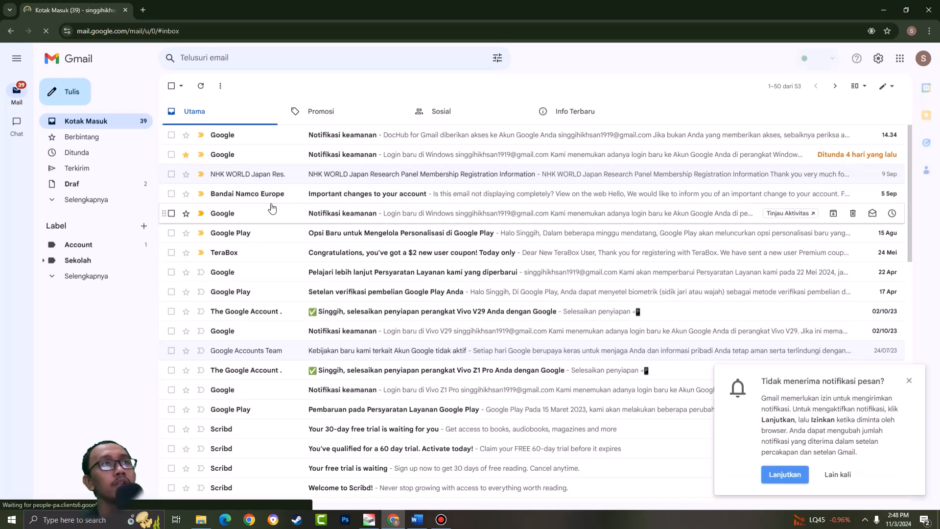
{"action": "left_click", "coordinate": [907, 383]}
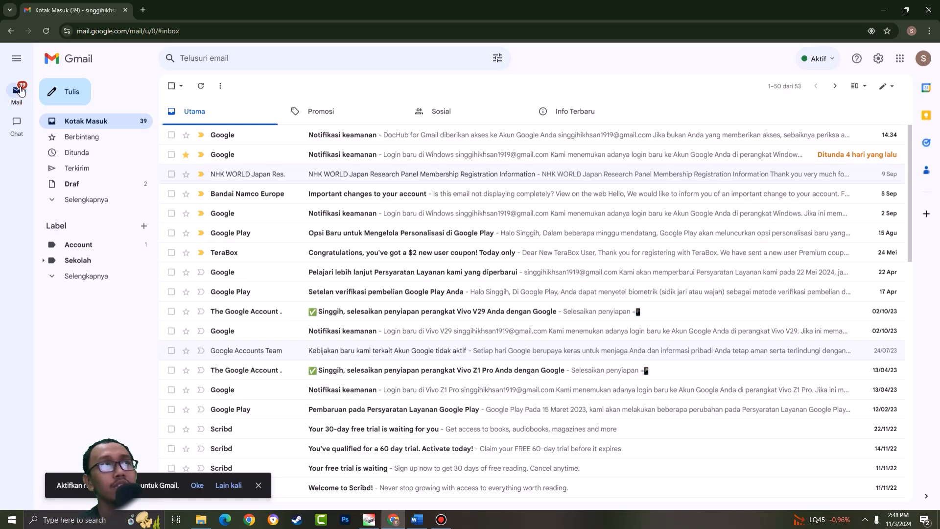
- Collapse and expand the main menu, preview the Chat section and open its home page
{"action": "left_click", "coordinate": [19, 61]}
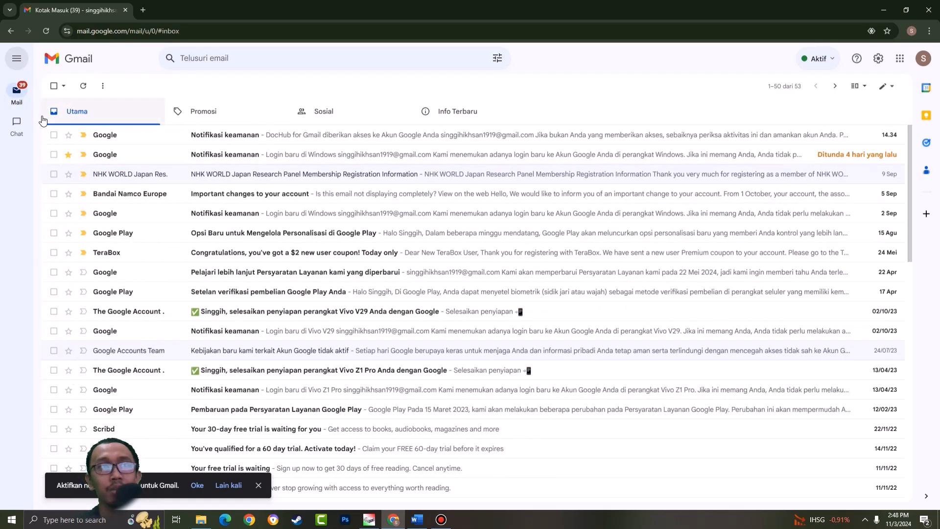
{"action": "left_click", "coordinate": [16, 58]}
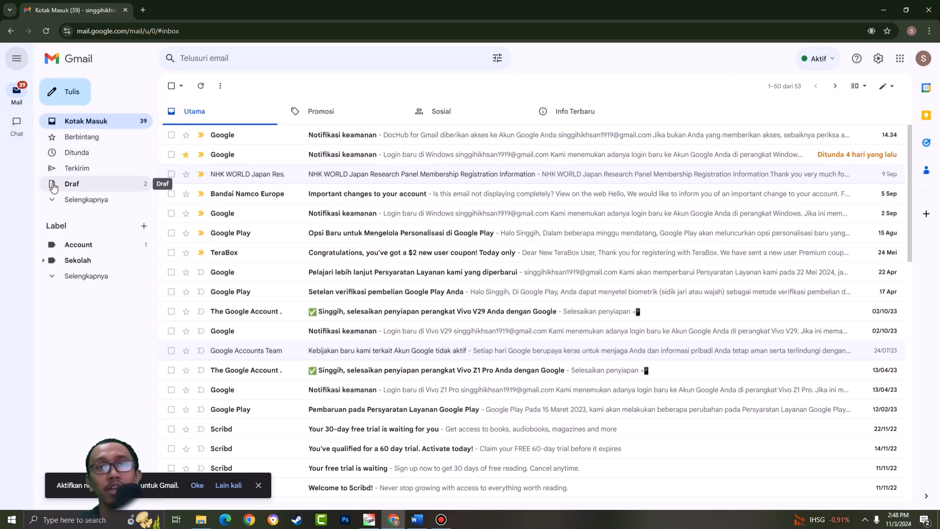
{"action": "mouse_move", "coordinate": [19, 130]}
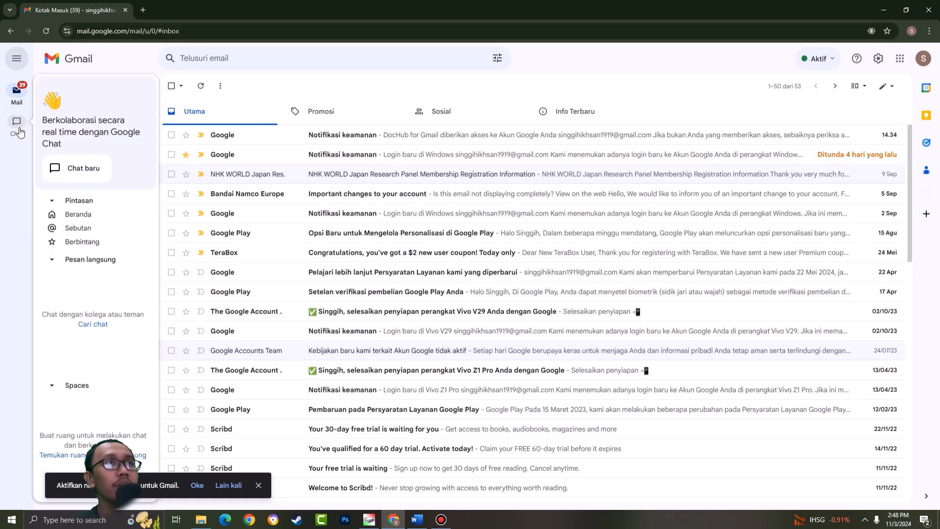
{"action": "left_click", "coordinate": [17, 127]}
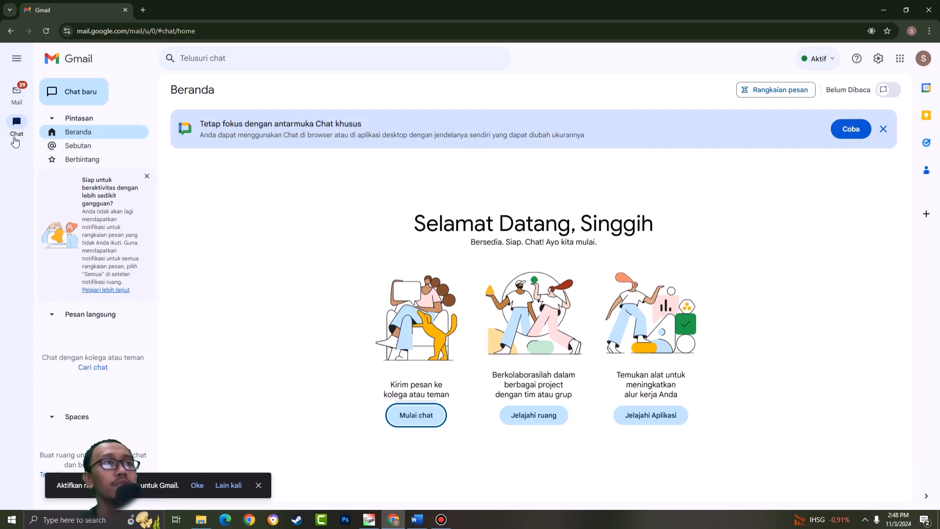
- Turn off Google Chat in Gmail's app selection and reload Gmail
{"action": "left_click", "coordinate": [878, 58]}
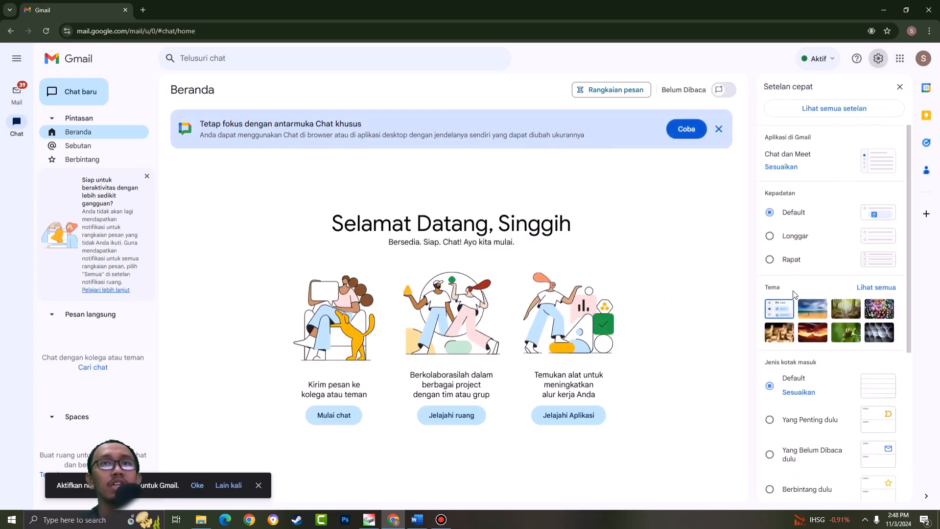
{"action": "left_click", "coordinate": [781, 167]}
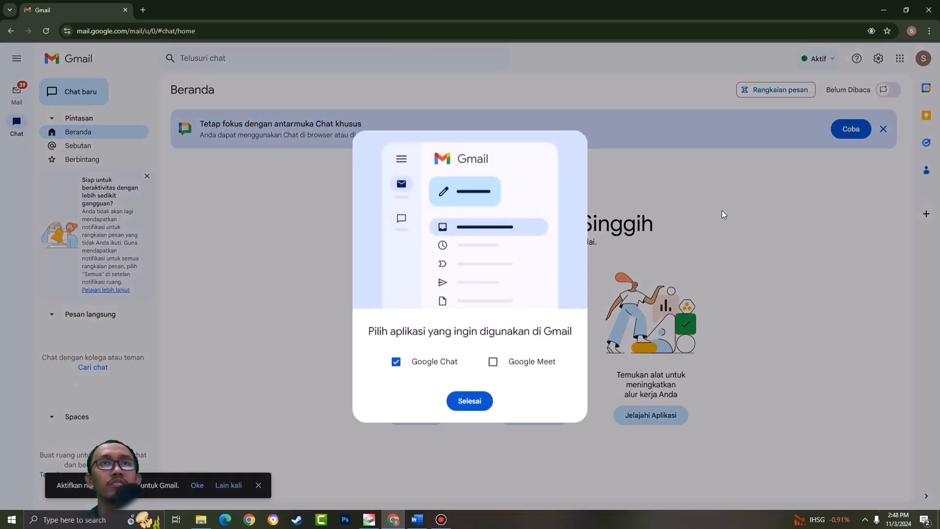
{"action": "left_click", "coordinate": [396, 361]}
{"action": "left_click", "coordinate": [479, 400]}
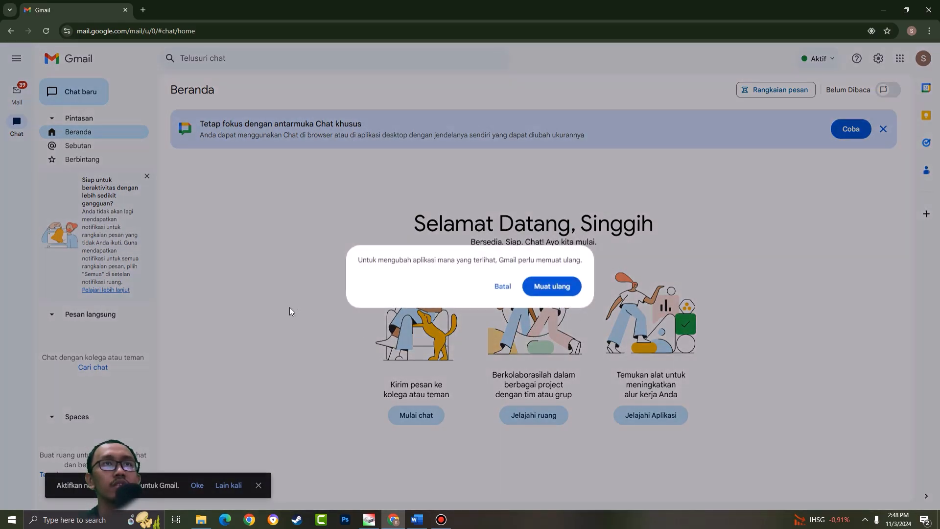
{"action": "left_click", "coordinate": [579, 286]}
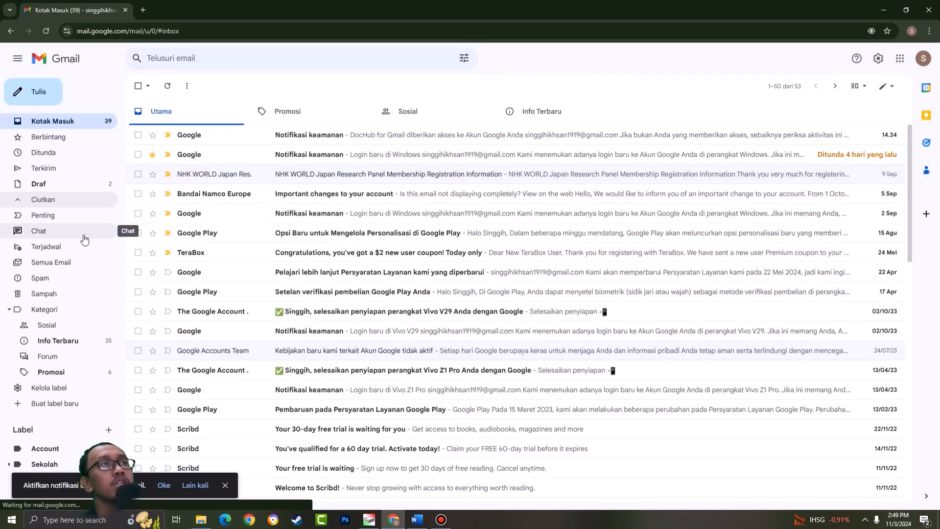
- View the Terjadwal folder, dismiss the desktop notification offer, and look through the Semua Email list
{"action": "left_click", "coordinate": [59, 247]}
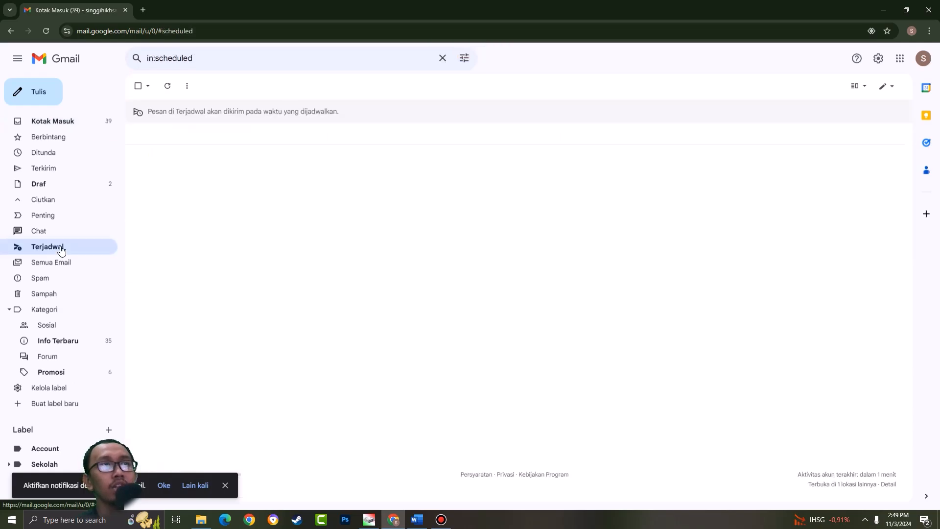
{"action": "left_click", "coordinate": [225, 485]}
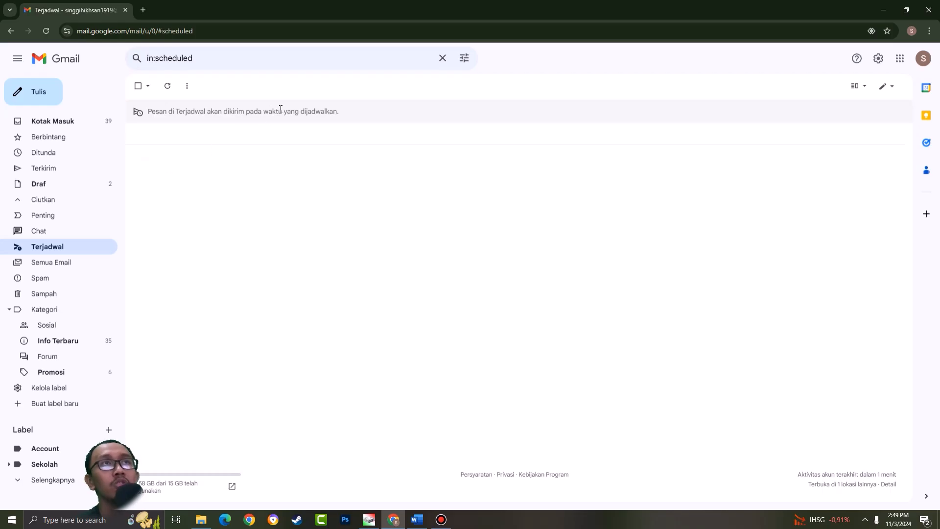
{"action": "left_click", "coordinate": [100, 268]}
{"action": "scroll", "coordinate": [426, 212], "scroll_direction": "down", "scroll_amount": 2}
{"action": "scroll", "coordinate": [414, 226], "scroll_direction": "up", "scroll_amount": 2}
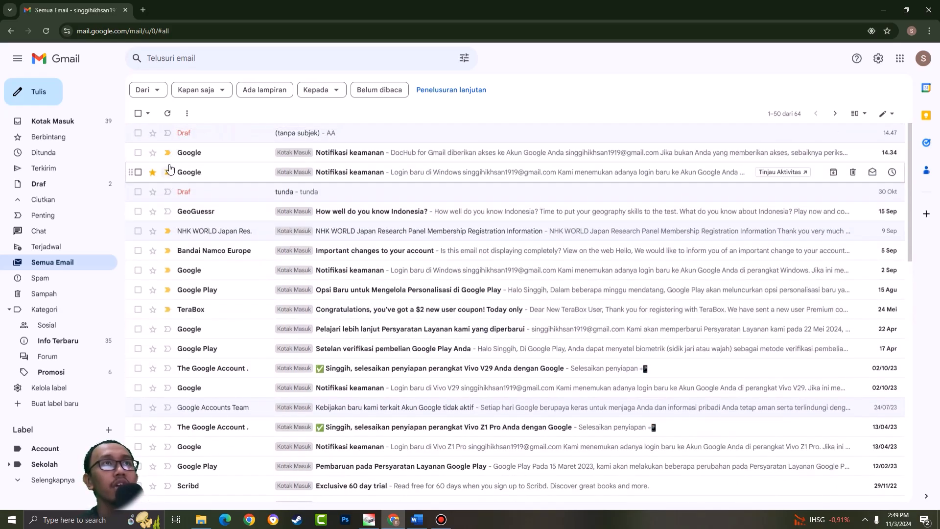
- Look through the Semua Email list and open the Spam folder
{"action": "scroll", "coordinate": [390, 222], "scroll_direction": "down", "scroll_amount": 2}
{"action": "scroll", "coordinate": [372, 205], "scroll_direction": "up", "scroll_amount": 2}
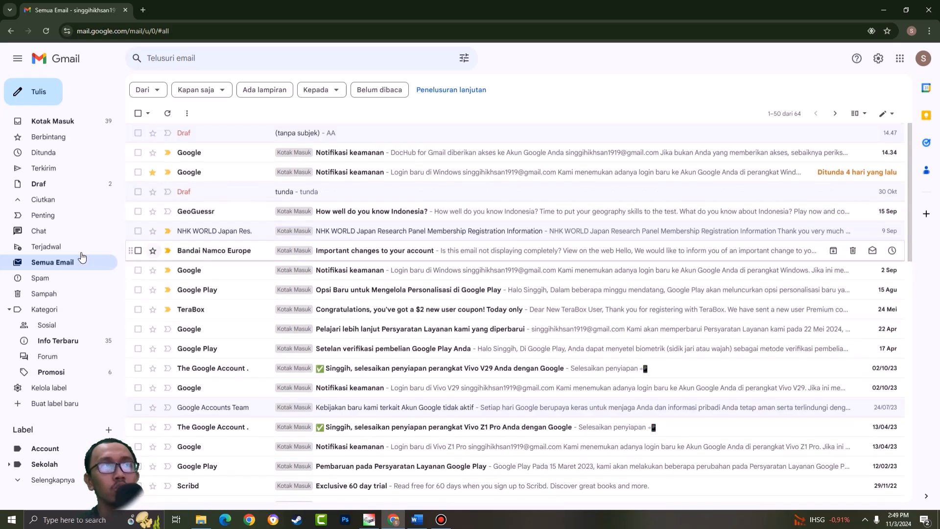
{"action": "left_click", "coordinate": [54, 277]}
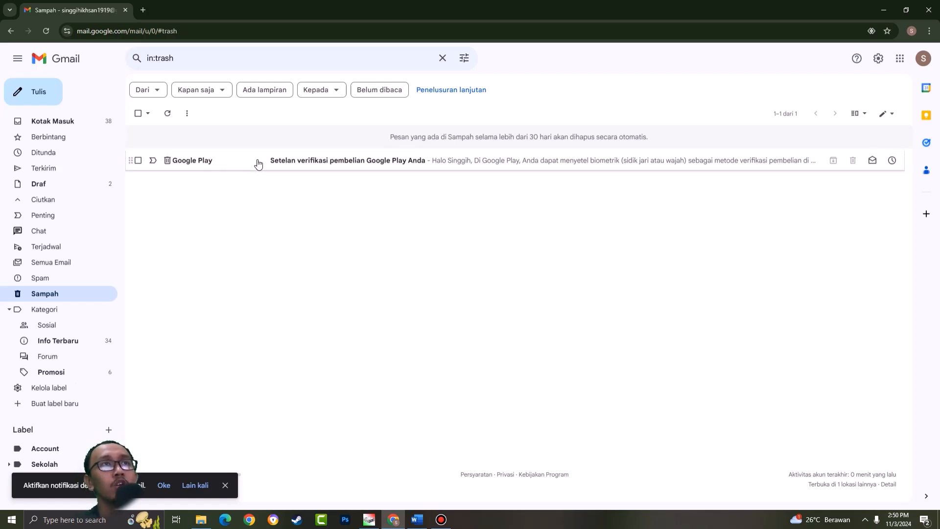
- Read the Google Play purchase verification message in Sampah and delete it permanently
{"action": "left_click", "coordinate": [291, 165]}
{"action": "scroll", "coordinate": [612, 225], "scroll_direction": "down", "scroll_amount": 5}
{"action": "scroll", "coordinate": [615, 221], "scroll_direction": "up", "scroll_amount": 5}
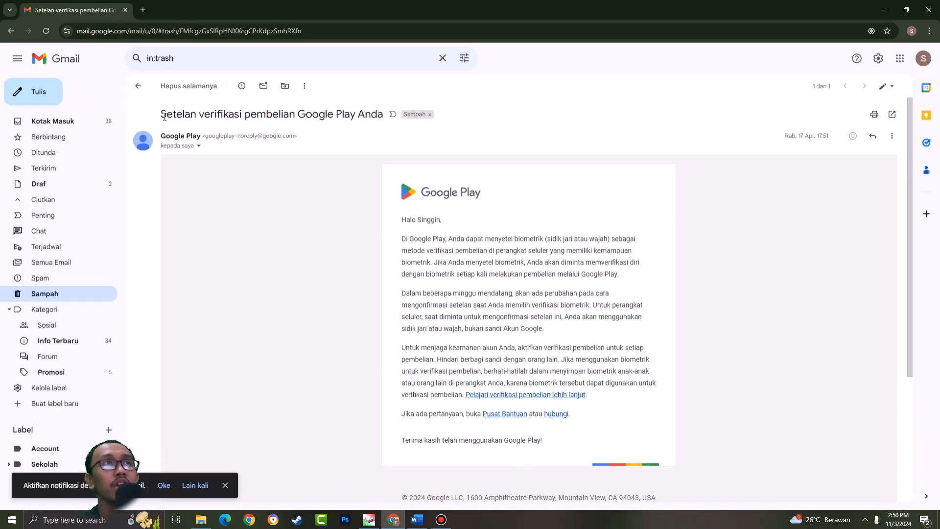
{"action": "left_click", "coordinate": [139, 86]}
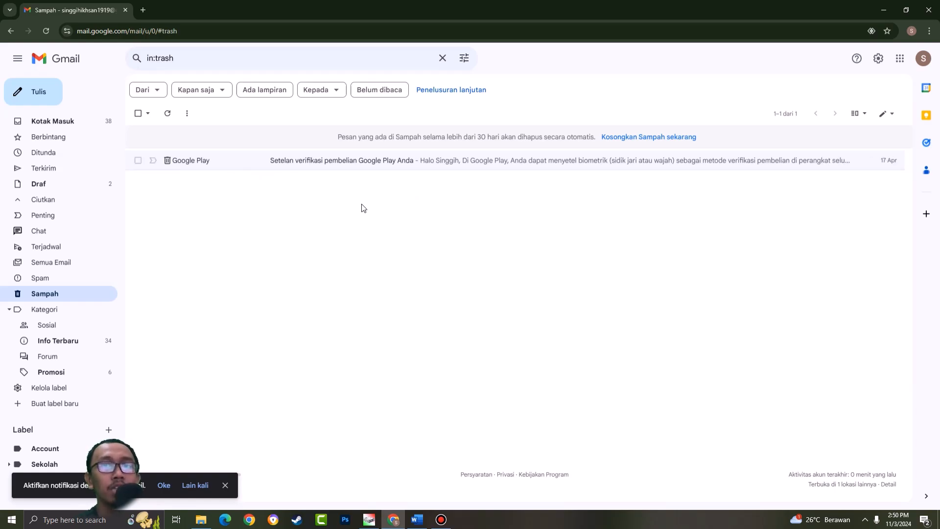
{"action": "left_click", "coordinate": [138, 160]}
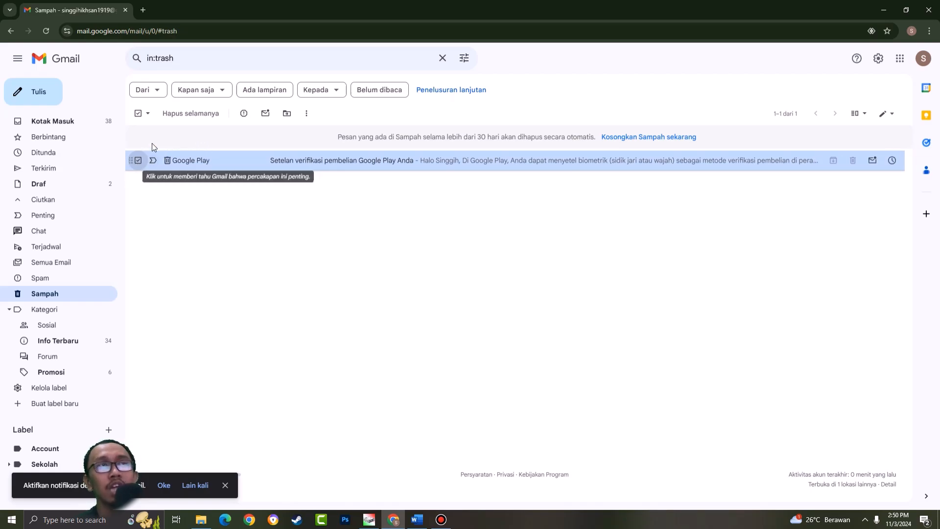
{"action": "left_click", "coordinate": [185, 114]}
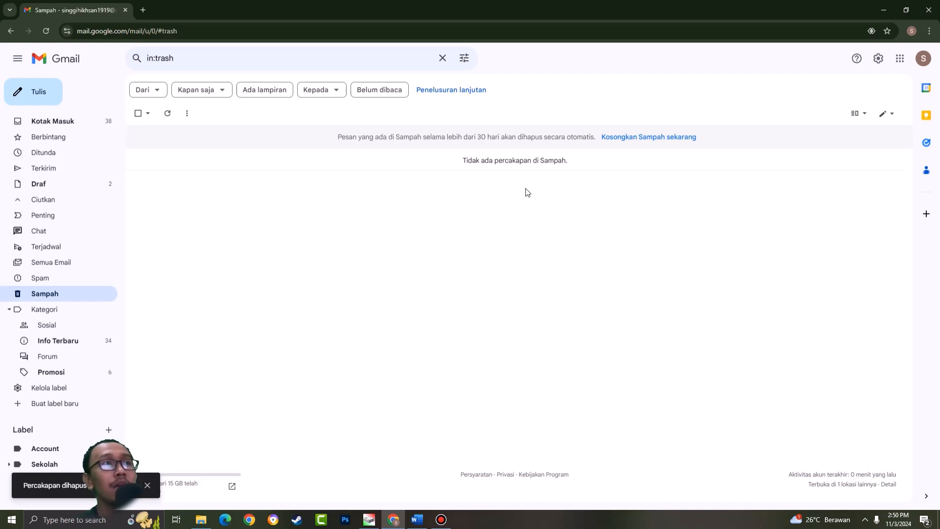
- Collapse and re-expand the Kategori group, return to Kotak Masuk and show the full folder list
{"action": "left_click", "coordinate": [9, 309]}
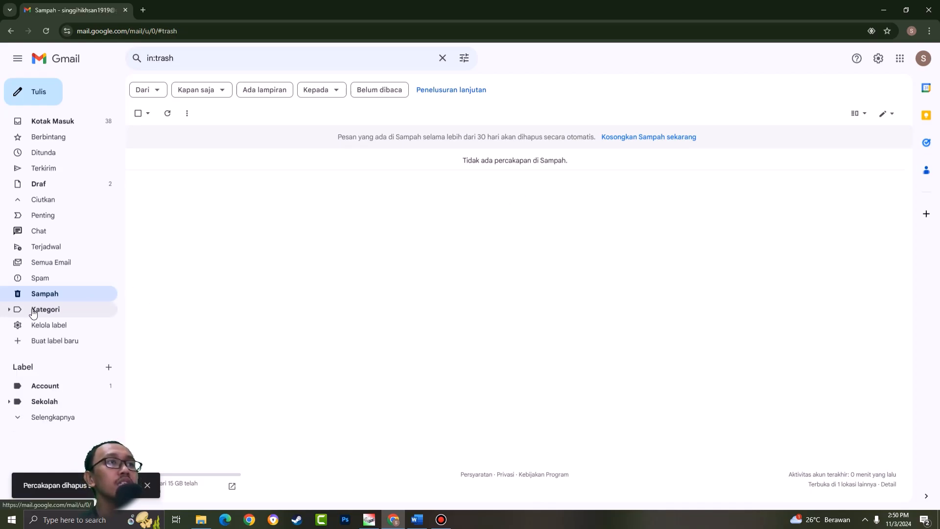
{"action": "left_click", "coordinate": [9, 310]}
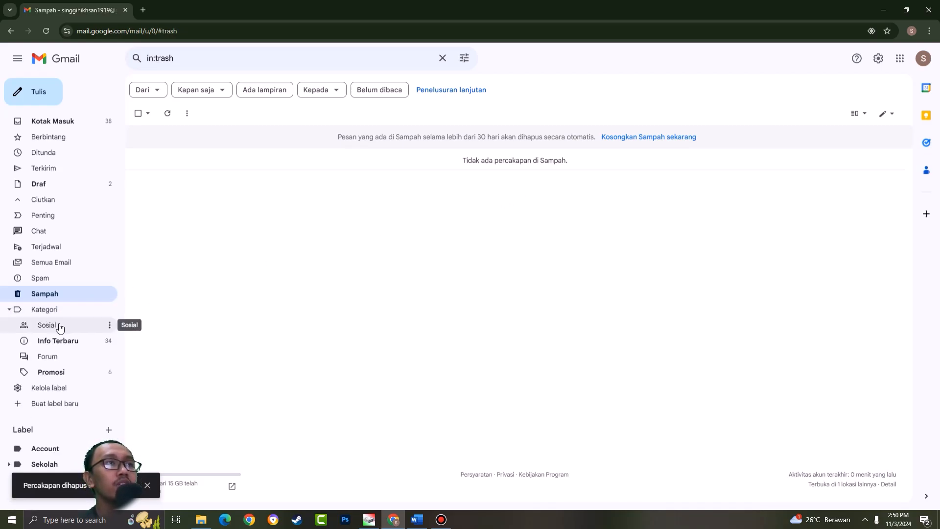
{"action": "left_click", "coordinate": [62, 121]}
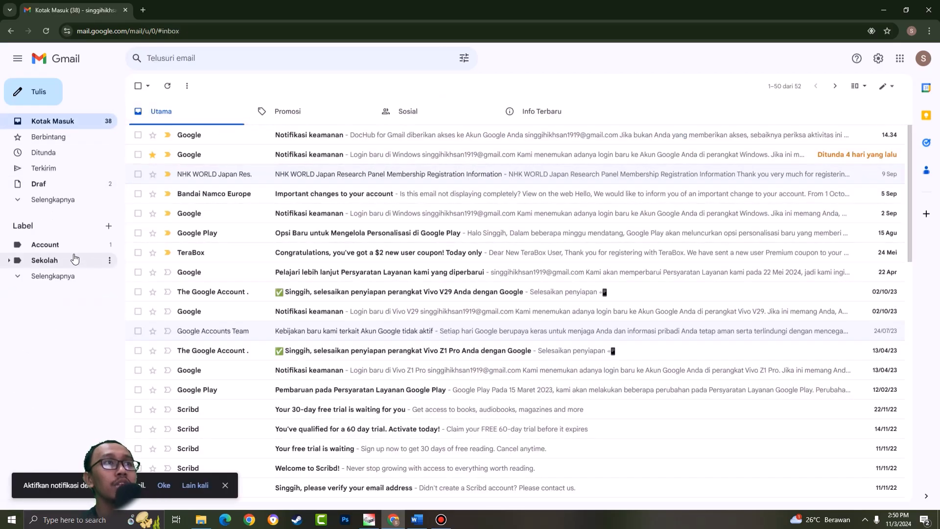
{"action": "left_click", "coordinate": [50, 205]}
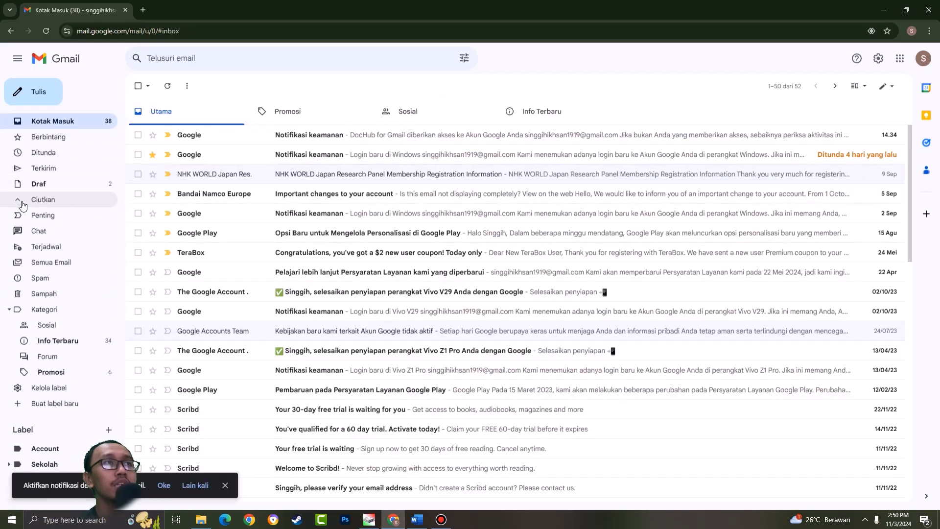
- View the Sosial, Info Terbaru, Forum and Promosi categories one after another
{"action": "left_click", "coordinate": [58, 327]}
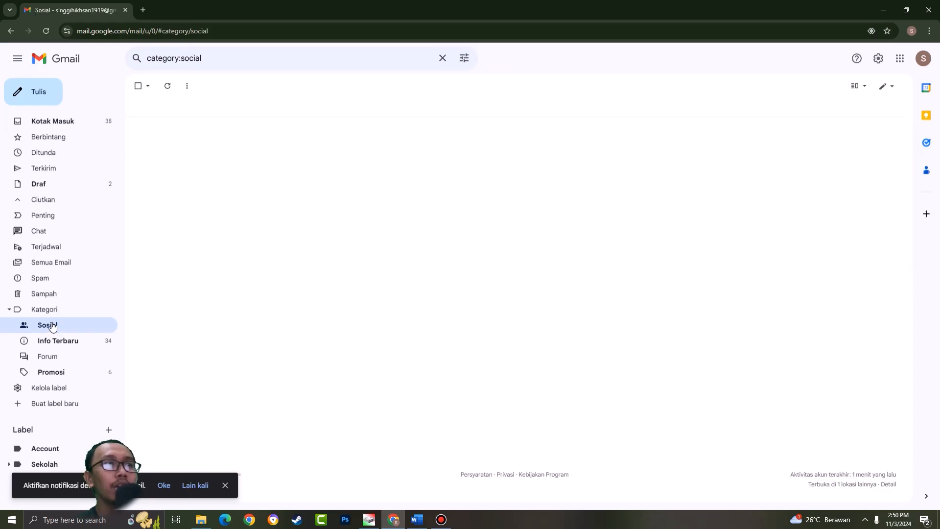
{"action": "left_click", "coordinate": [65, 340]}
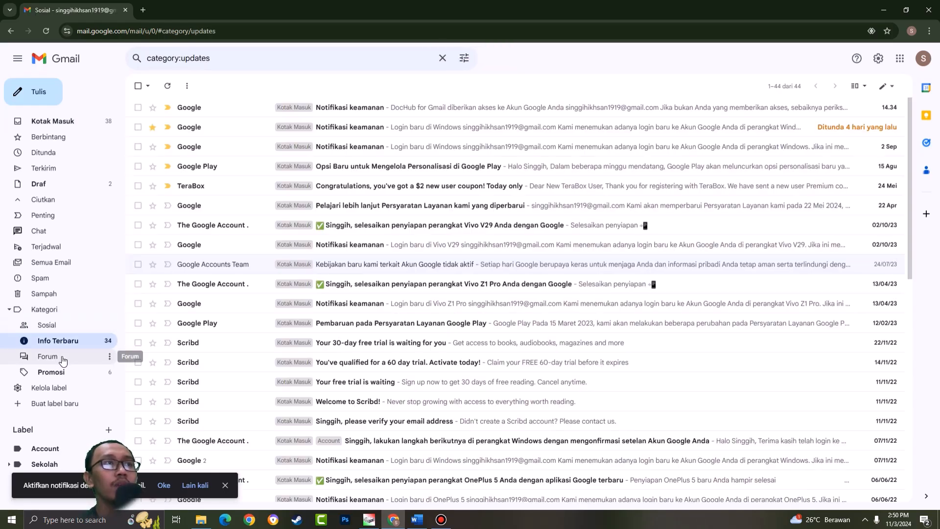
{"action": "left_click", "coordinate": [63, 360]}
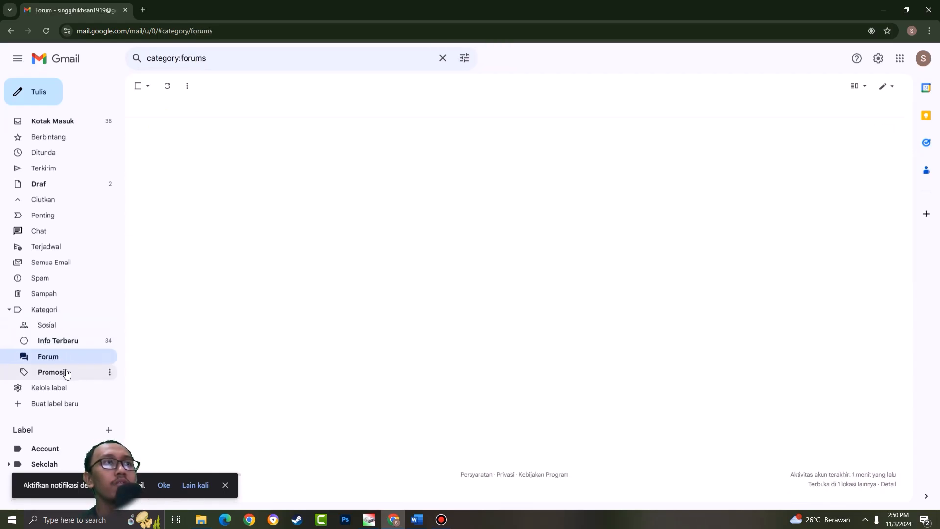
{"action": "left_click", "coordinate": [54, 372]}
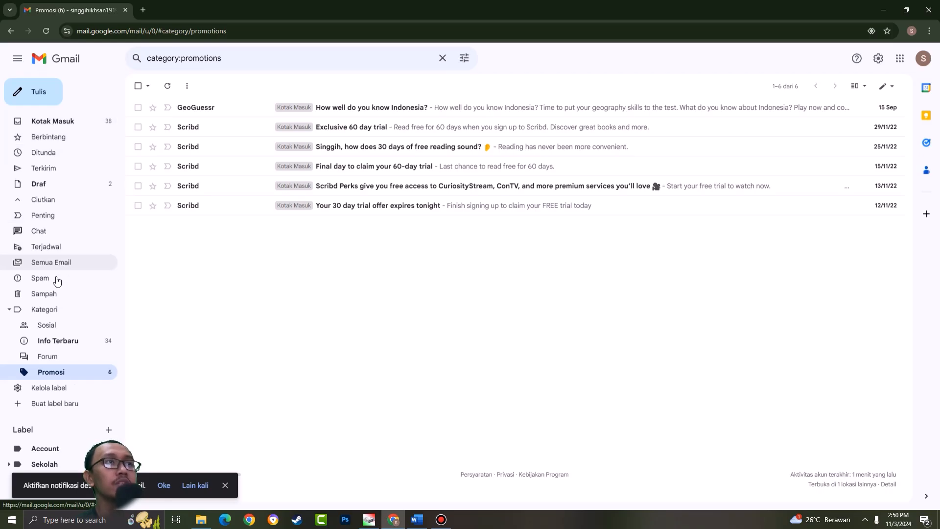
- Open label management and look through the visibility options for system labels, categories and custom labels
{"action": "left_click", "coordinate": [61, 393]}
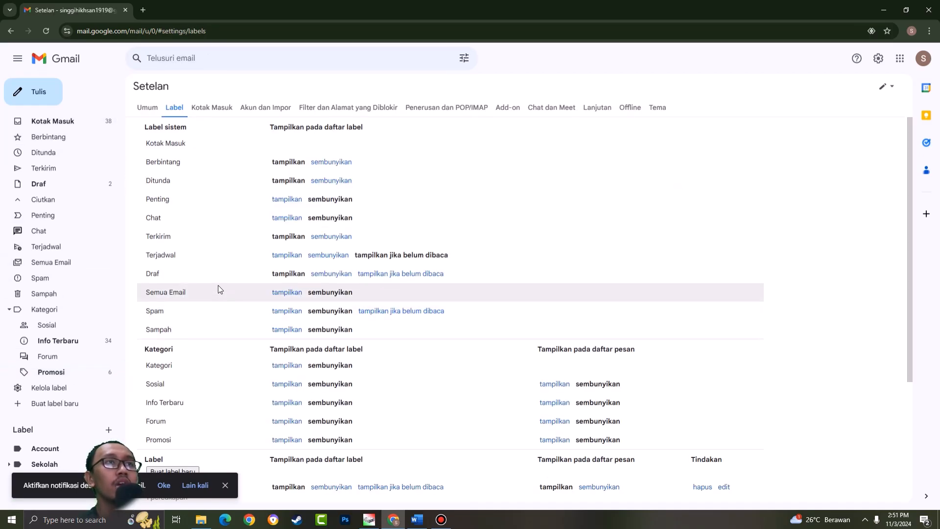
{"action": "scroll", "coordinate": [353, 195], "scroll_direction": "down", "scroll_amount": 1}
{"action": "scroll", "coordinate": [351, 197], "scroll_direction": "up", "scroll_amount": 1}
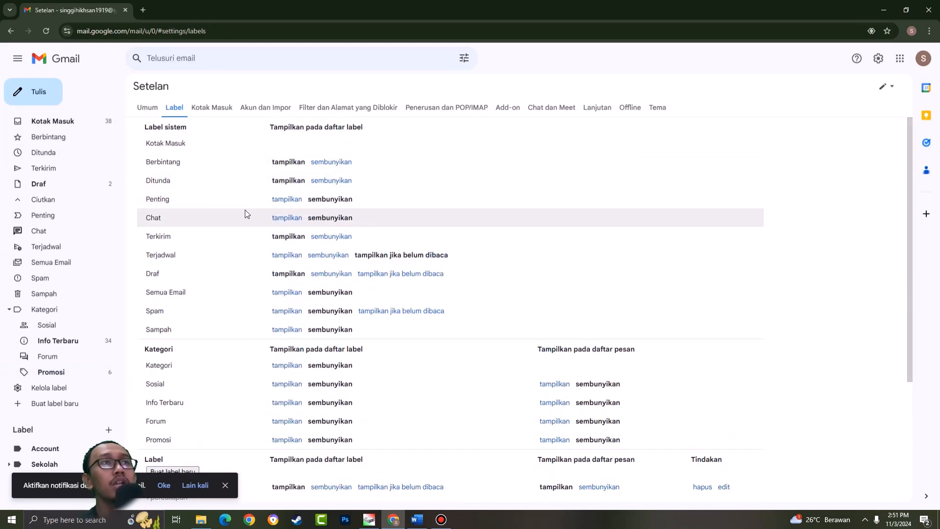
{"action": "scroll", "coordinate": [287, 203], "scroll_direction": "down", "scroll_amount": 1}
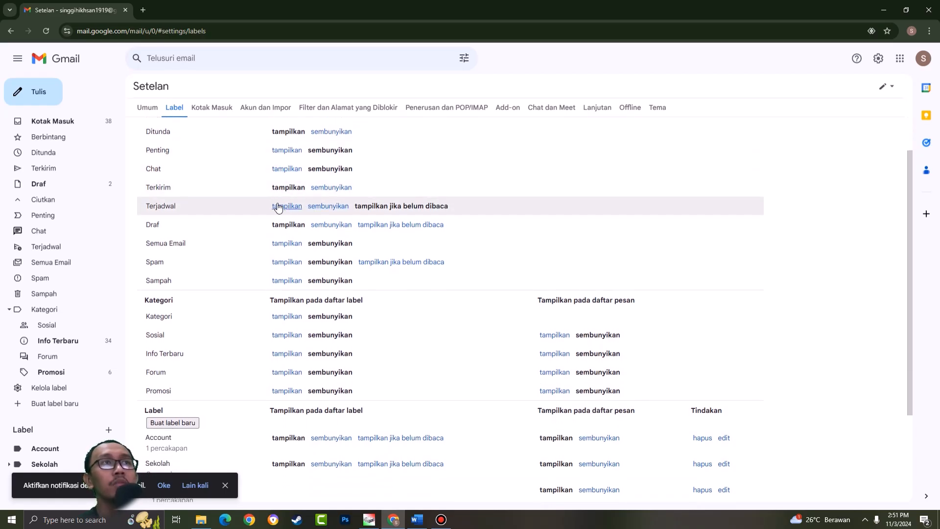
{"action": "scroll", "coordinate": [284, 204], "scroll_direction": "up", "scroll_amount": 1}
{"action": "scroll", "coordinate": [231, 182], "scroll_direction": "down", "scroll_amount": 2}
{"action": "scroll", "coordinate": [285, 149], "scroll_direction": "up", "scroll_amount": 2}
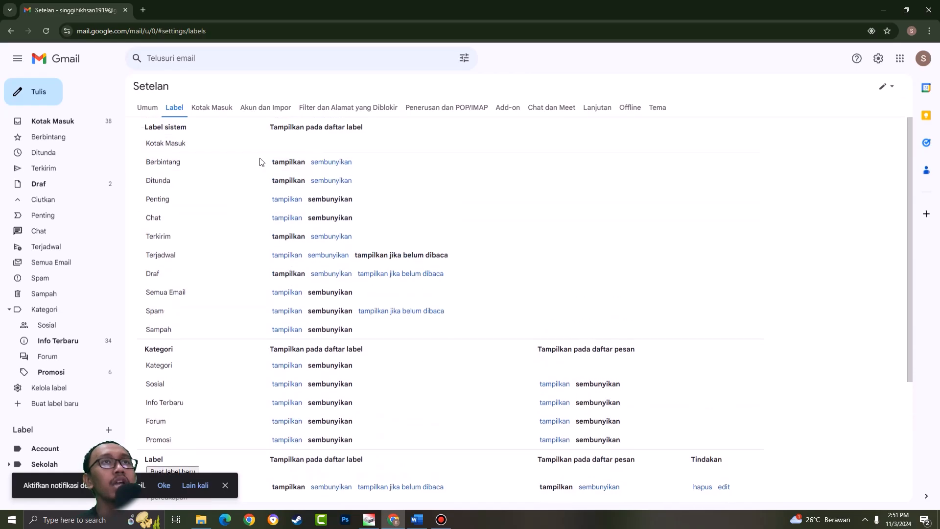
- Browse the other settings sections, from Umum, Kotak Masuk and Akun dan Impor through Add-on and Offline to Tema
{"action": "left_click", "coordinate": [147, 107]}
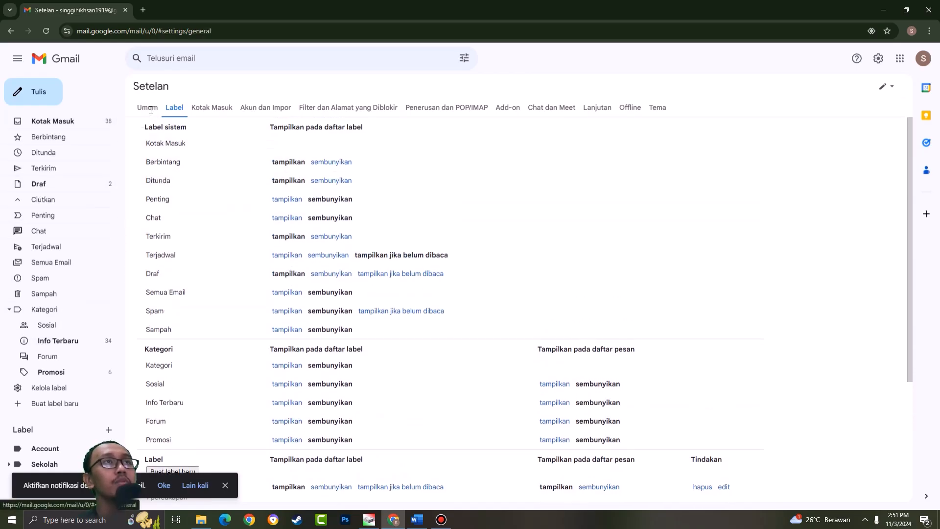
{"action": "left_click", "coordinate": [216, 110]}
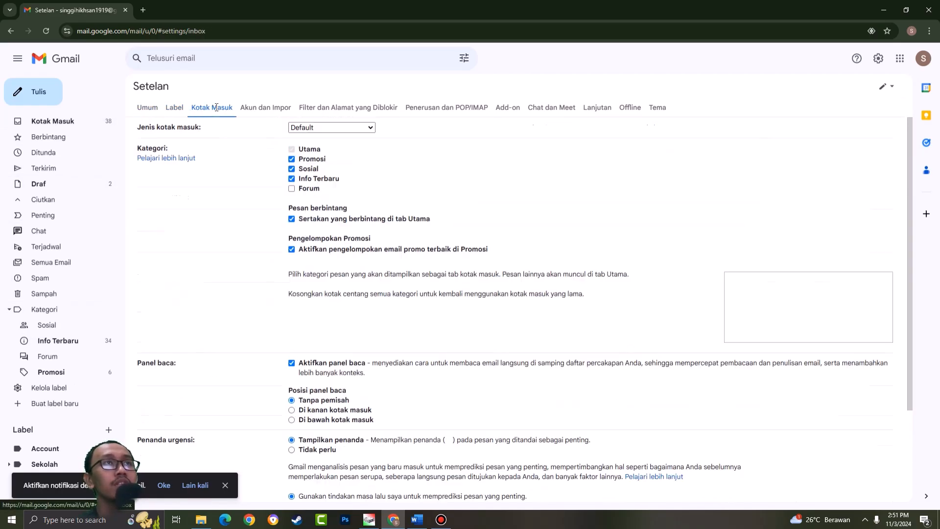
{"action": "left_click", "coordinate": [289, 108]}
{"action": "left_click", "coordinate": [321, 112]}
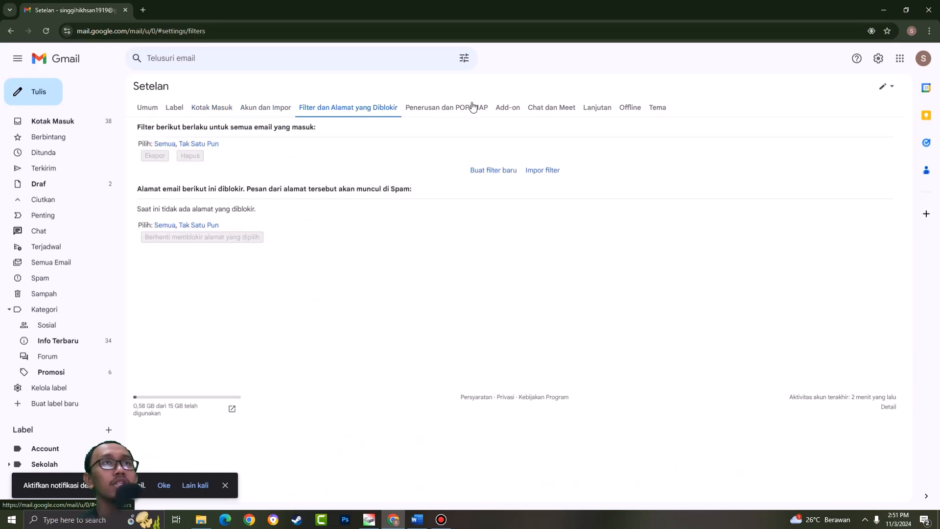
{"action": "left_click", "coordinate": [473, 109]}
{"action": "left_click", "coordinate": [518, 112]}
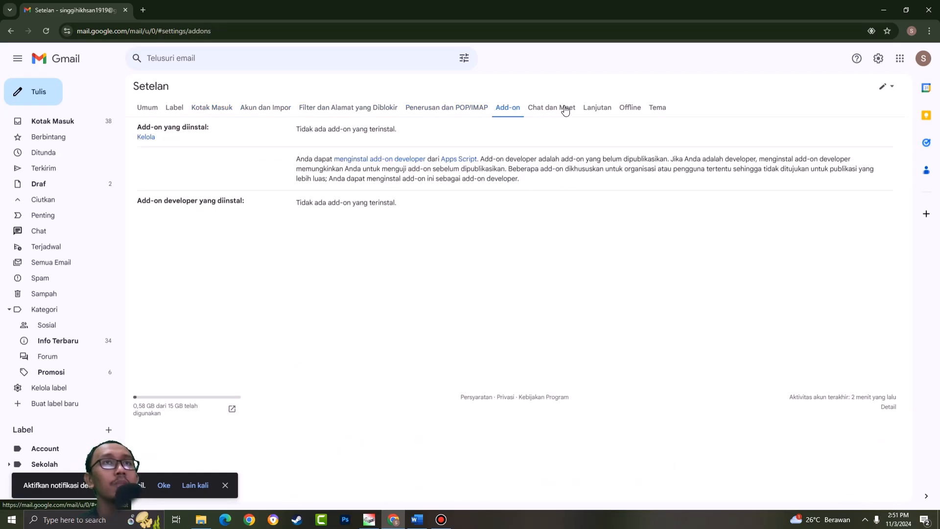
{"action": "left_click", "coordinate": [565, 109]}
{"action": "left_click", "coordinate": [628, 108]}
{"action": "left_click", "coordinate": [658, 110]}
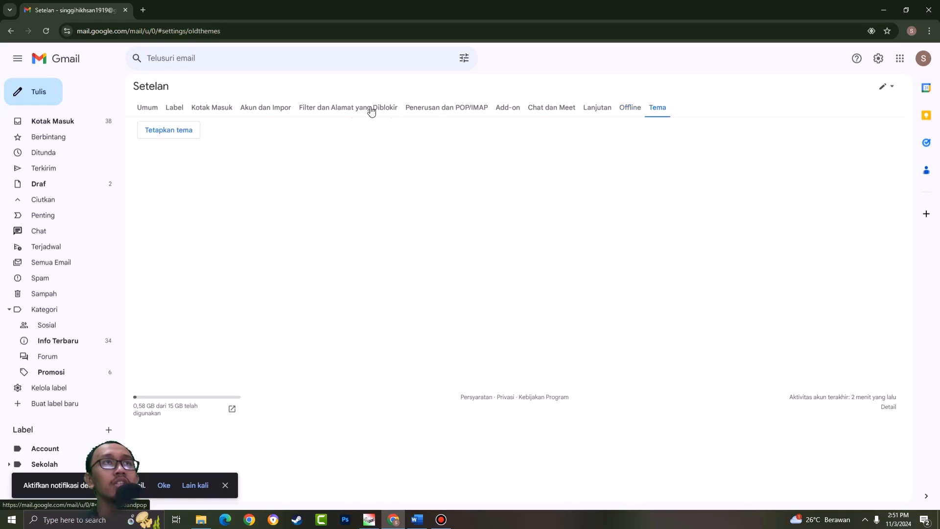
- Look through the options in the Umum settings
{"action": "left_click", "coordinate": [152, 108]}
{"action": "scroll", "coordinate": [530, 156], "scroll_direction": "down", "scroll_amount": 3}
{"action": "scroll", "coordinate": [650, 226], "scroll_direction": "up", "scroll_amount": 3}
{"action": "scroll", "coordinate": [614, 222], "scroll_direction": "down", "scroll_amount": 6}
{"action": "scroll", "coordinate": [614, 223], "scroll_direction": "down", "scroll_amount": 7}
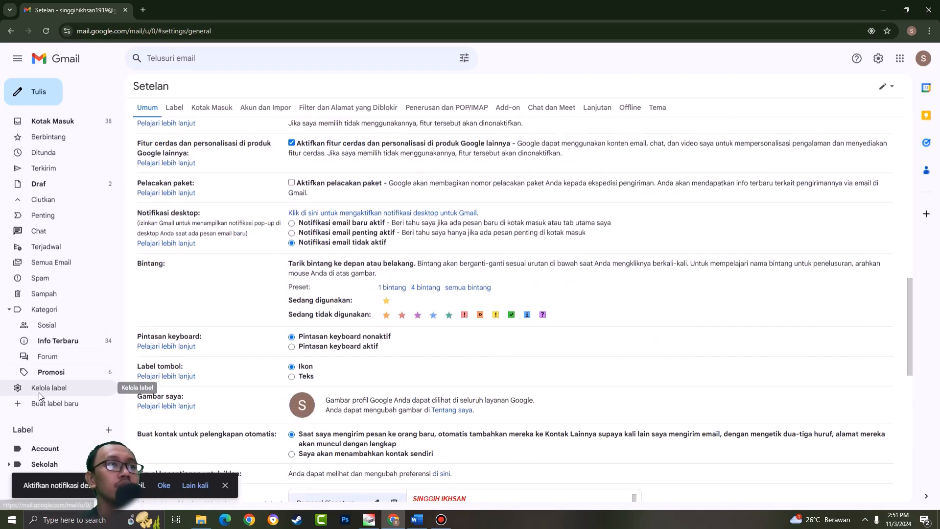
- Return to label management and start a new label named Siswa/Siswi
{"action": "left_click", "coordinate": [39, 389]}
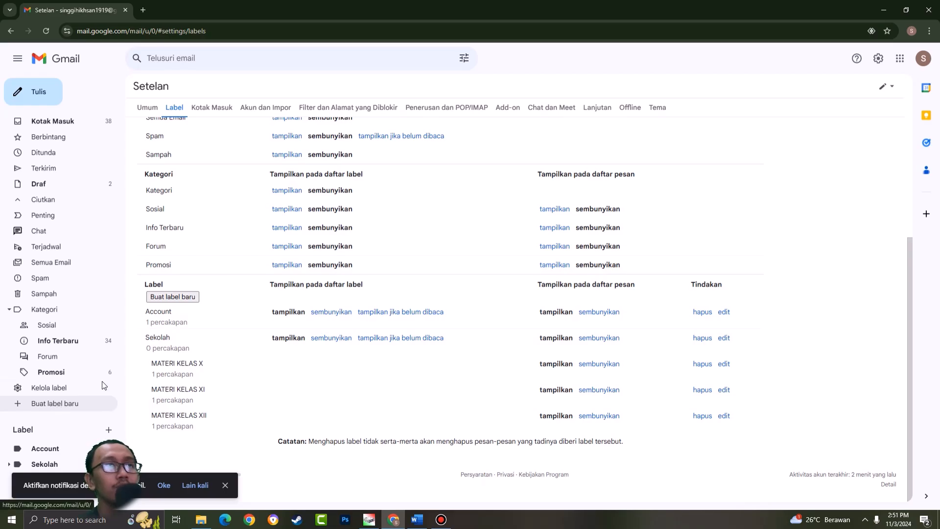
{"action": "left_click", "coordinate": [50, 405]}
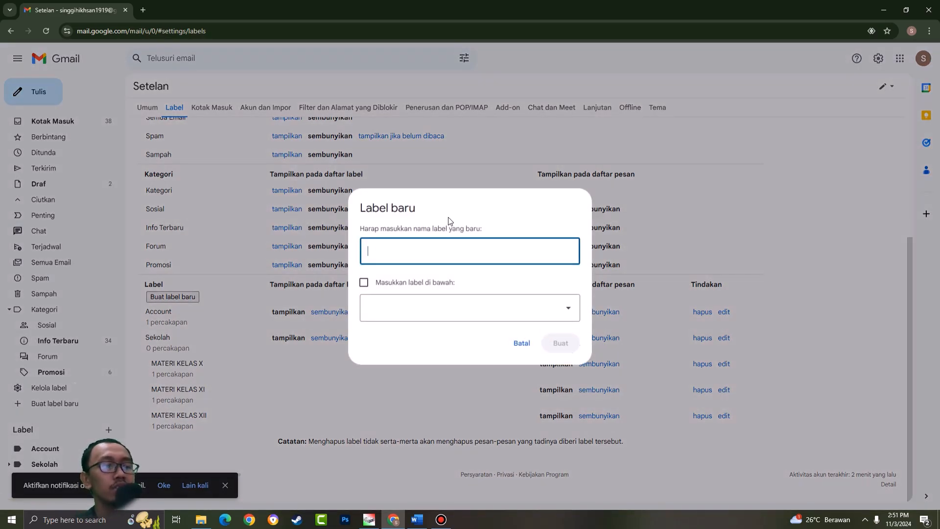
{"action": "type", "text": "Siswa /Siswi"}
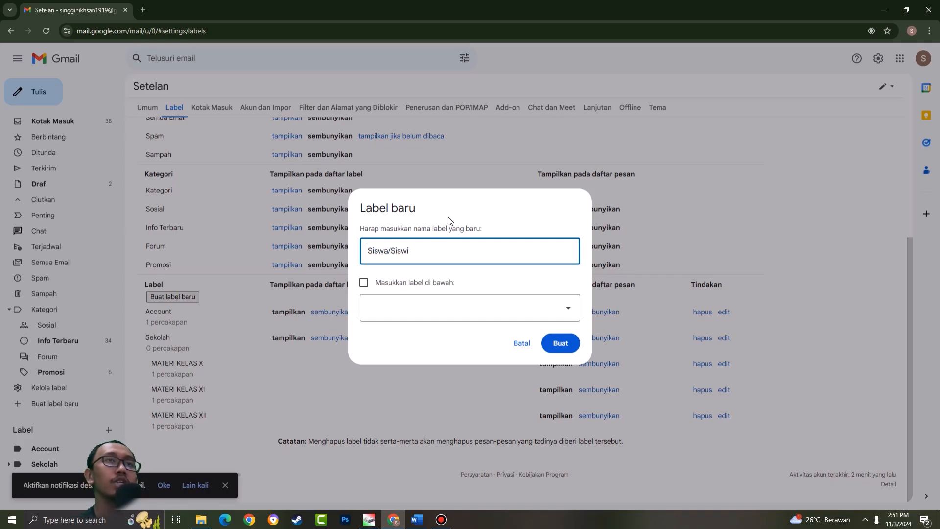
- Try nesting the new label under Sekolah, and turn the nesting option off again
{"action": "left_click", "coordinate": [437, 283]}
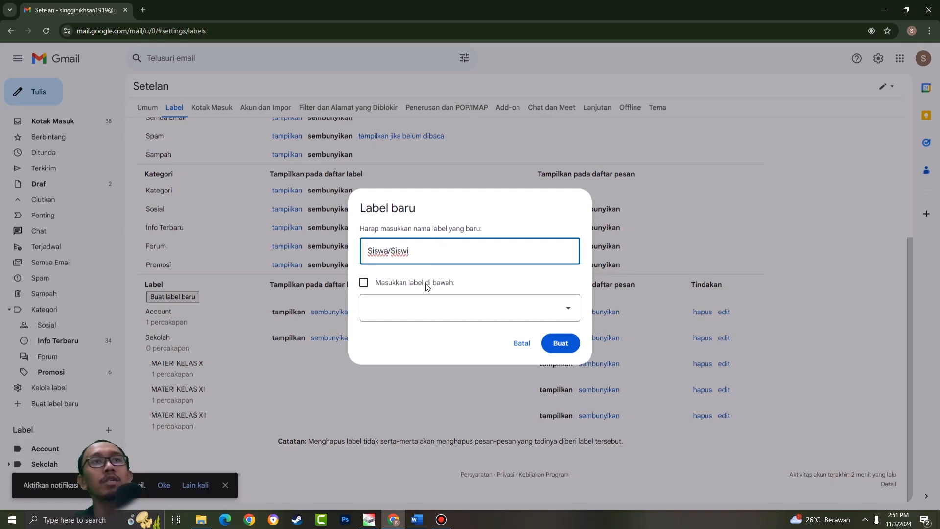
{"action": "left_click", "coordinate": [465, 308]}
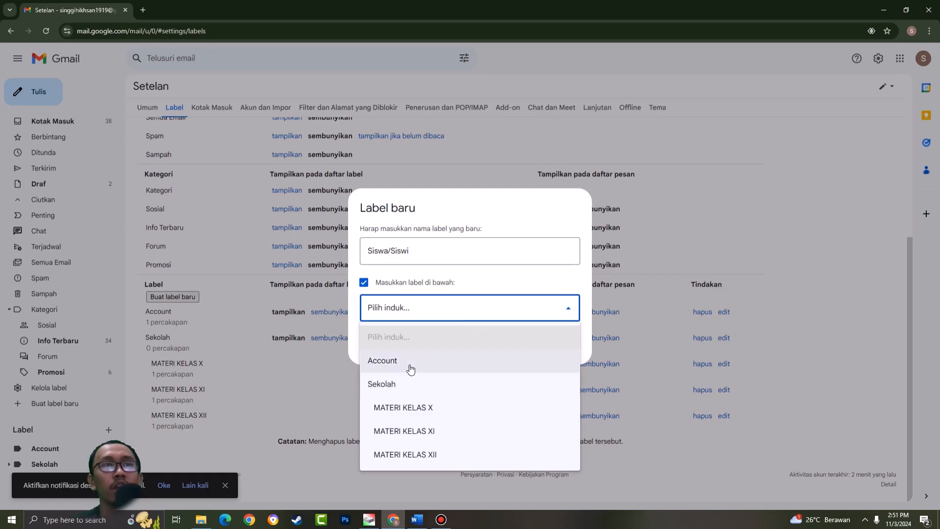
{"action": "left_click", "coordinate": [428, 308]}
{"action": "left_click", "coordinate": [506, 284]}
{"action": "left_click", "coordinate": [482, 313]}
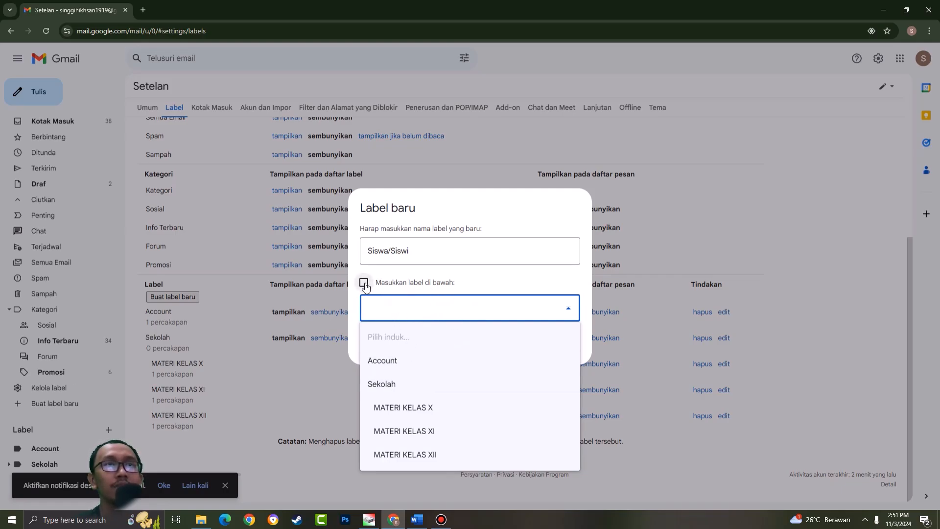
{"action": "left_click", "coordinate": [401, 386]}
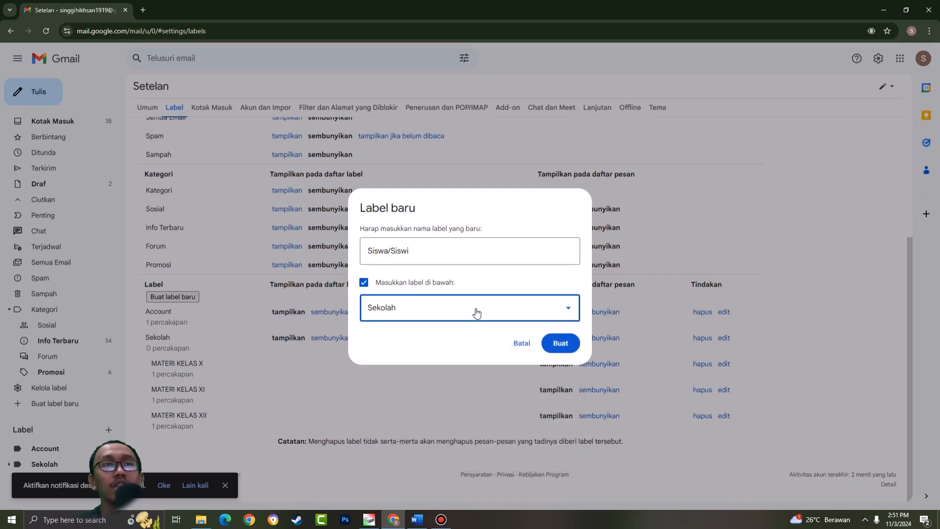
{"action": "left_click", "coordinate": [364, 282]}
- Create the Siswa/Siswi label without a parent, and view the Siswa/Siswi and Sekolah labels from the inbox
{"action": "left_click", "coordinate": [560, 343]}
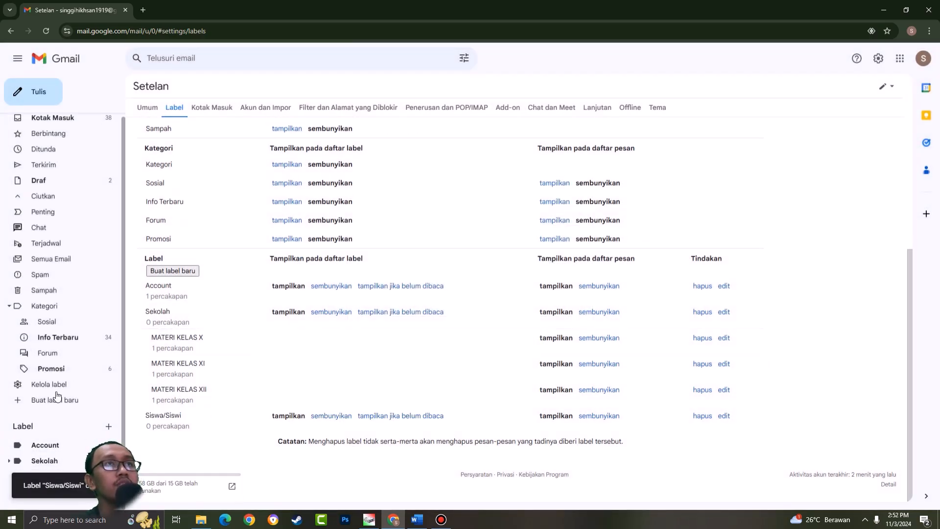
{"action": "left_click", "coordinate": [54, 119]}
{"action": "scroll", "coordinate": [125, 154], "scroll_direction": "down", "scroll_amount": 5}
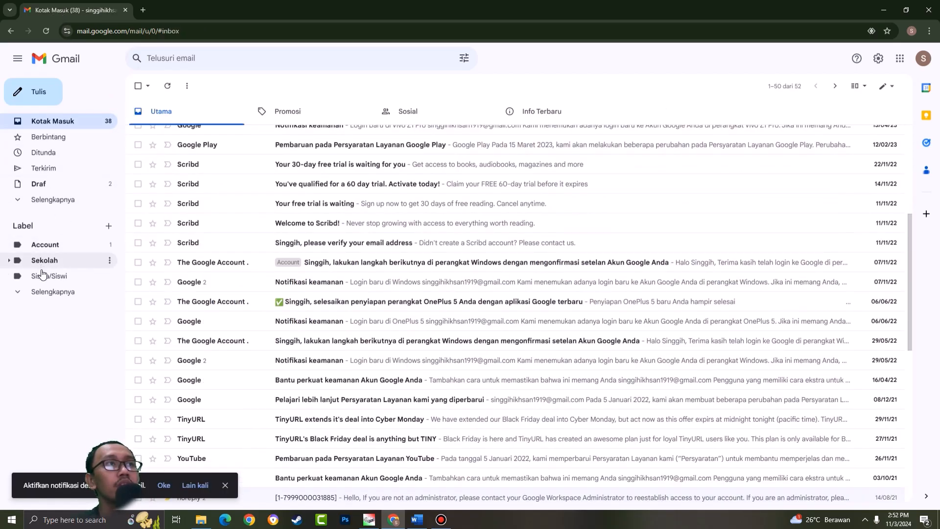
{"action": "left_click", "coordinate": [67, 279]}
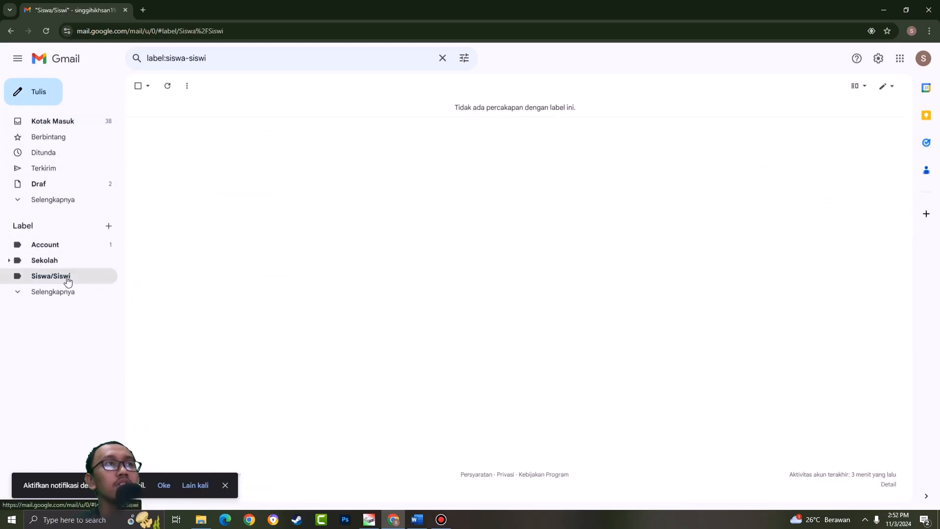
{"action": "left_click", "coordinate": [54, 261]}
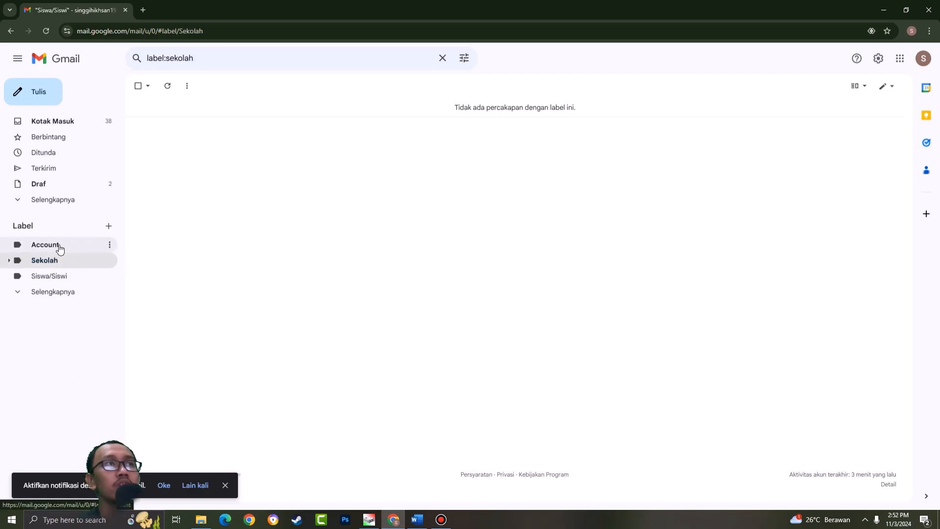
- View the messages under the Account and Siswa/Siswi labels, and return to the inbox
{"action": "left_click", "coordinate": [59, 248]}
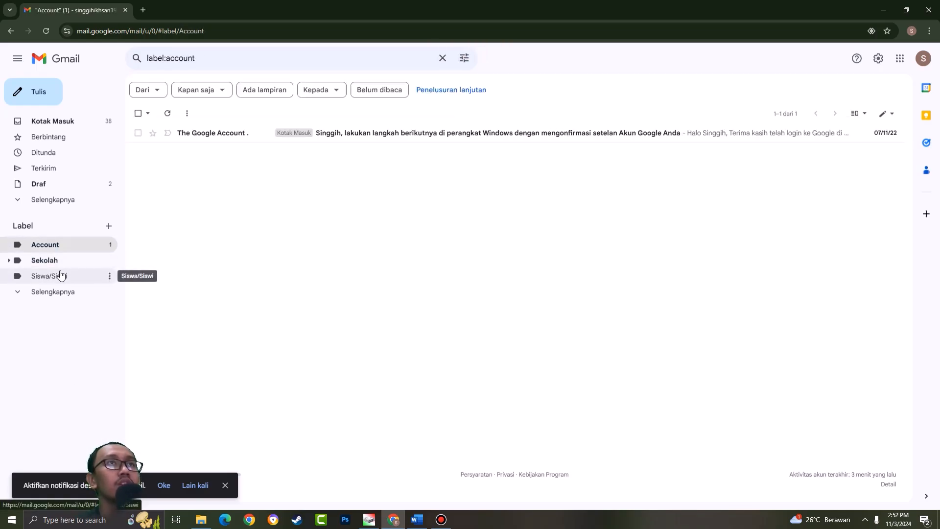
{"action": "left_click", "coordinate": [35, 292]}
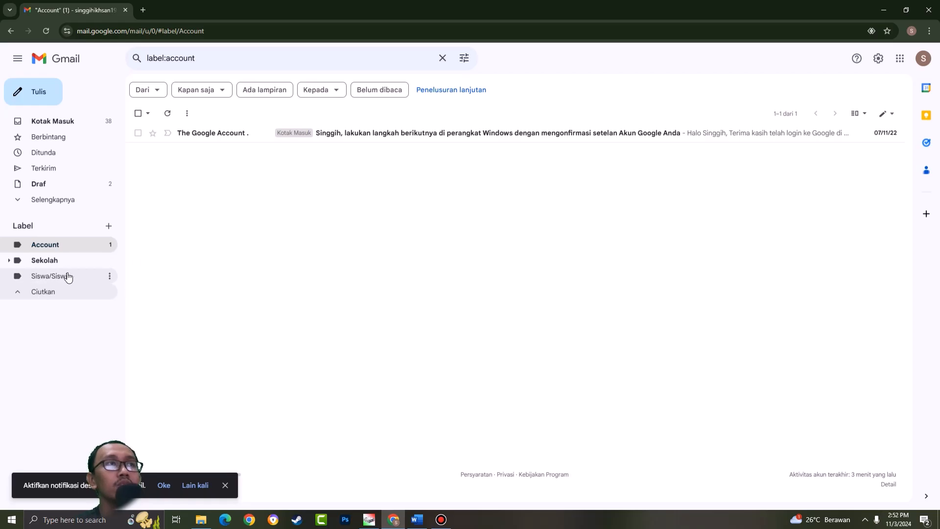
{"action": "left_click", "coordinate": [38, 277]}
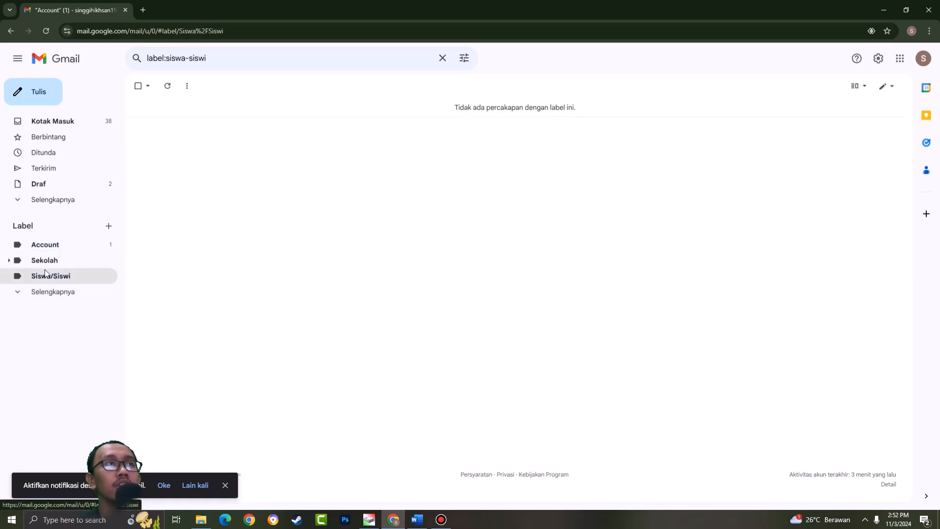
{"action": "left_click", "coordinate": [55, 126]}
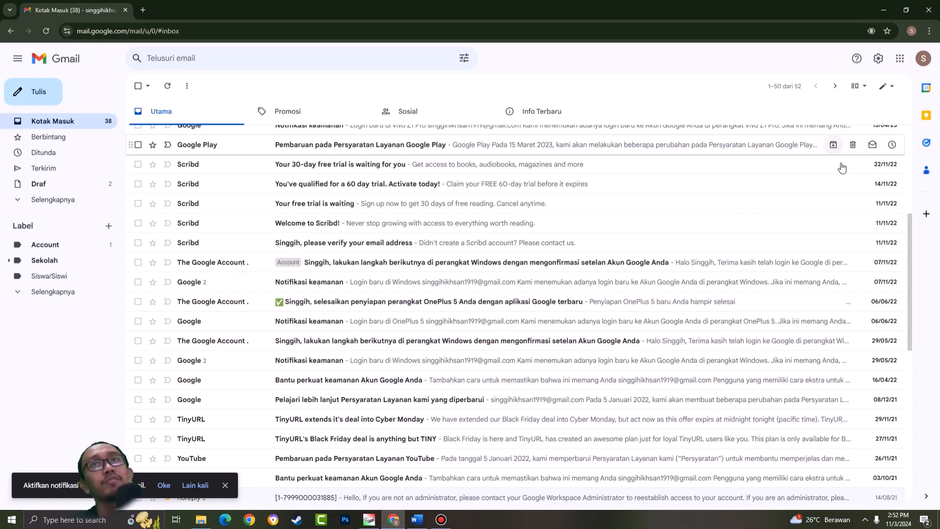
{"action": "scroll", "coordinate": [840, 151], "scroll_direction": "up", "scroll_amount": 5}
- Look at the support options, and open the quick settings to review what they offer
{"action": "left_click", "coordinate": [857, 60]}
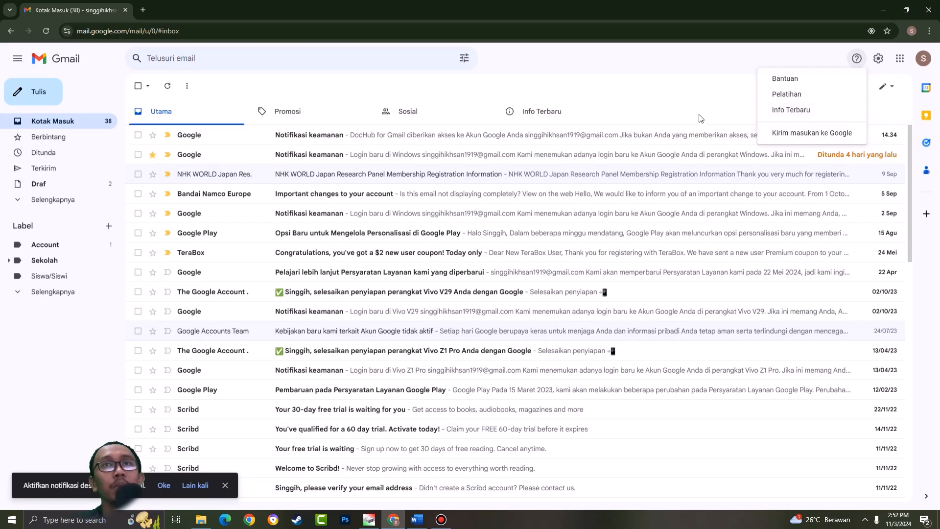
{"action": "left_click", "coordinate": [705, 83]}
{"action": "left_click", "coordinate": [878, 58]}
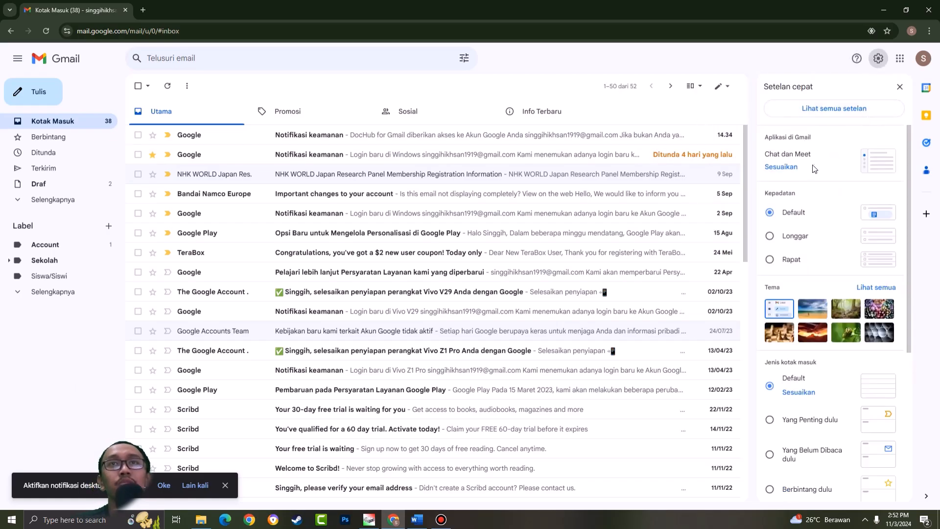
{"action": "scroll", "coordinate": [821, 186], "scroll_direction": "down", "scroll_amount": 2}
{"action": "scroll", "coordinate": [868, 190], "scroll_direction": "up", "scroll_amount": 2}
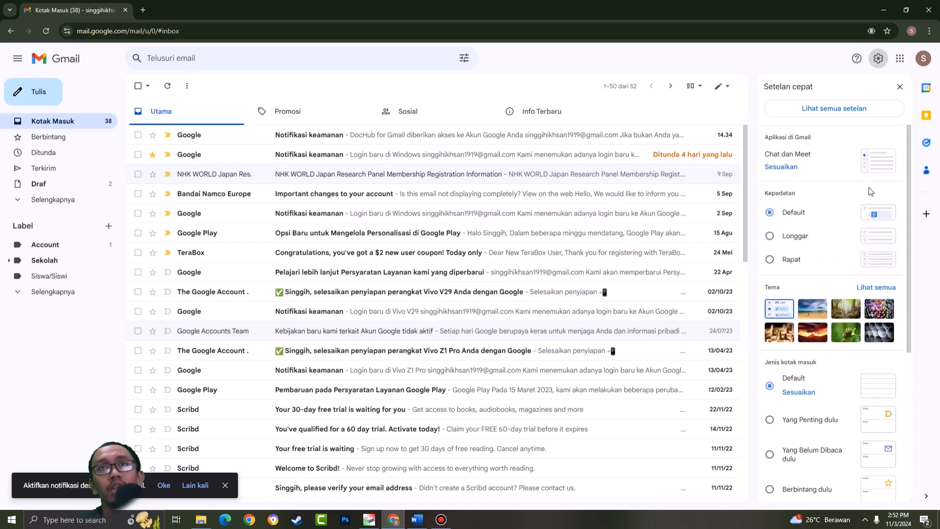
- Try the Rapat inbox density and switch back to Default
{"action": "scroll", "coordinate": [813, 230], "scroll_direction": "down", "scroll_amount": 1}
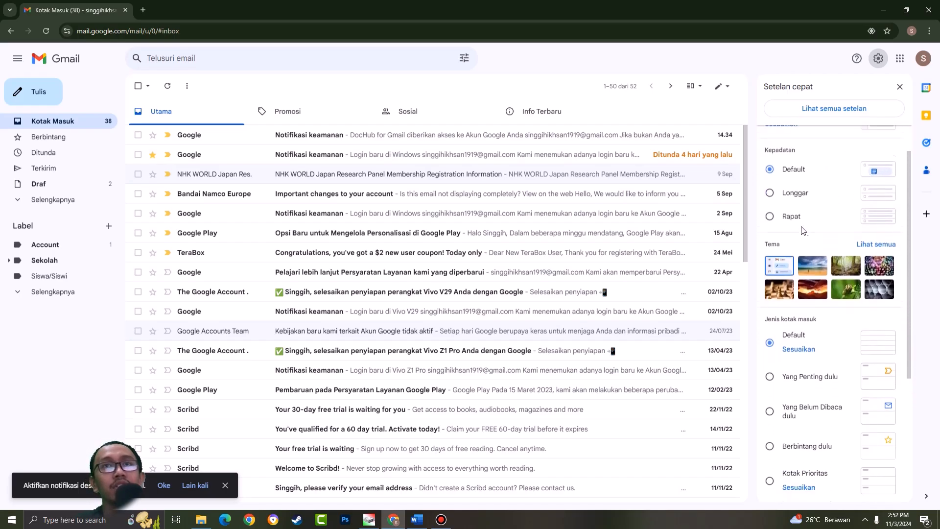
{"action": "left_click", "coordinate": [771, 211]}
{"action": "left_click", "coordinate": [771, 164]}
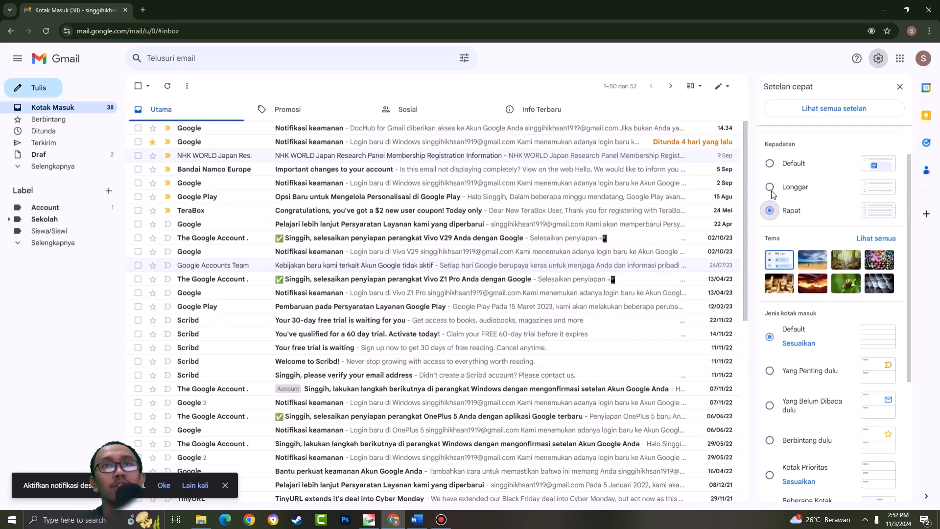
- Browse the full theme gallery and leave it without choosing a theme
{"action": "scroll", "coordinate": [837, 193], "scroll_direction": "down", "scroll_amount": 2}
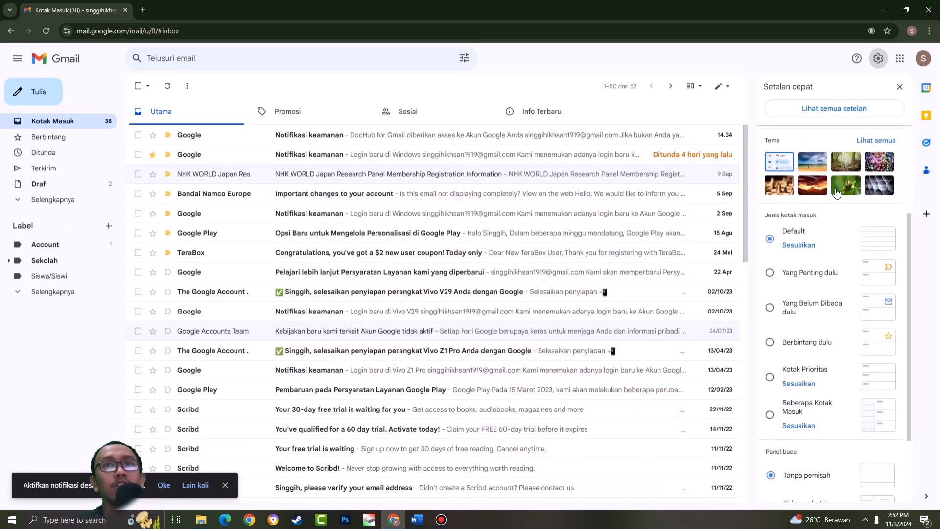
{"action": "left_click", "coordinate": [881, 145]}
{"action": "scroll", "coordinate": [455, 282], "scroll_direction": "down", "scroll_amount": 5}
{"action": "scroll", "coordinate": [466, 281], "scroll_direction": "up", "scroll_amount": 10}
{"action": "scroll", "coordinate": [396, 325], "scroll_direction": "down", "scroll_amount": 15}
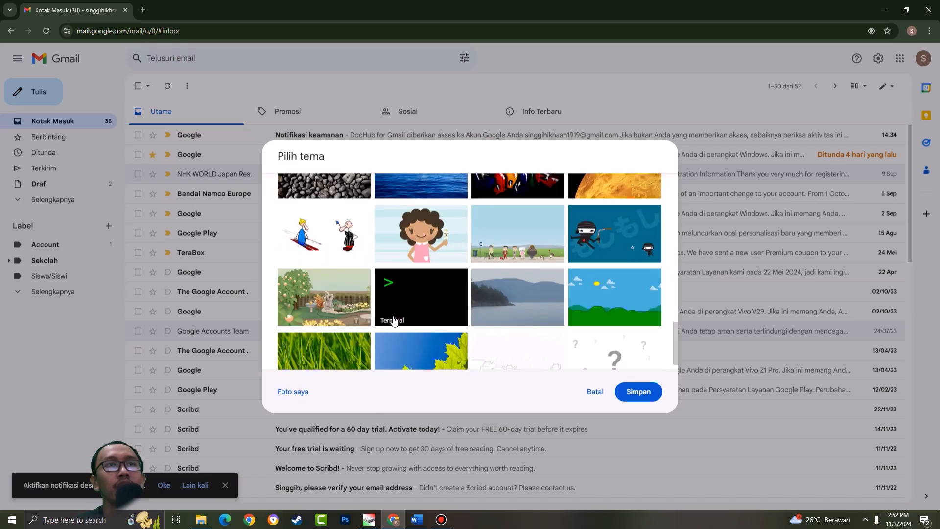
{"action": "scroll", "coordinate": [397, 316], "scroll_direction": "up", "scroll_amount": 15}
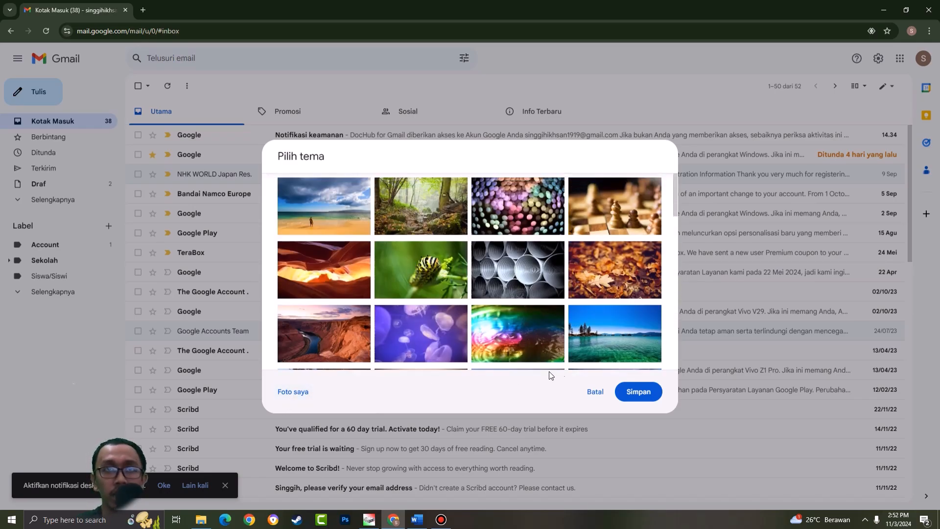
{"action": "left_click", "coordinate": [594, 391]}
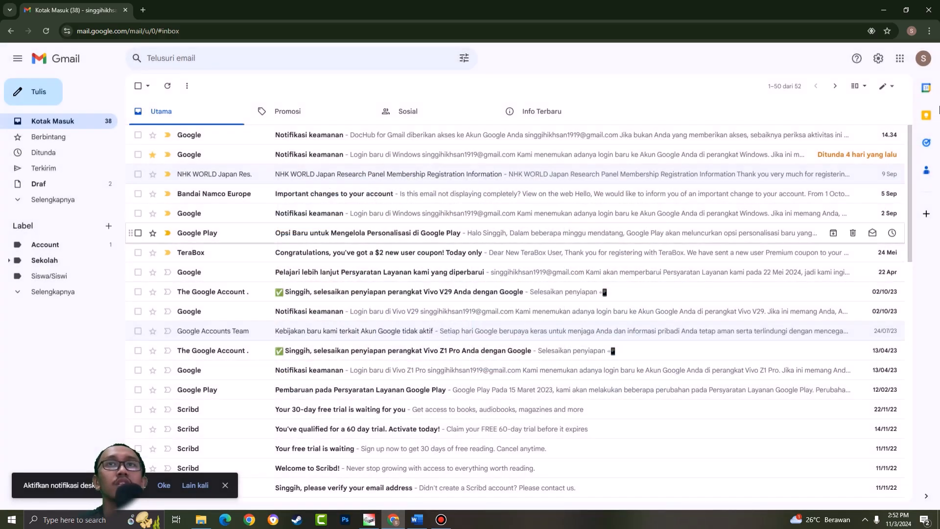
- Enable the Forum category tab for the Default inbox type, and view the Forum tab before returning to Utama
{"action": "left_click", "coordinate": [878, 58]}
{"action": "scroll", "coordinate": [827, 277], "scroll_direction": "down", "scroll_amount": 5}
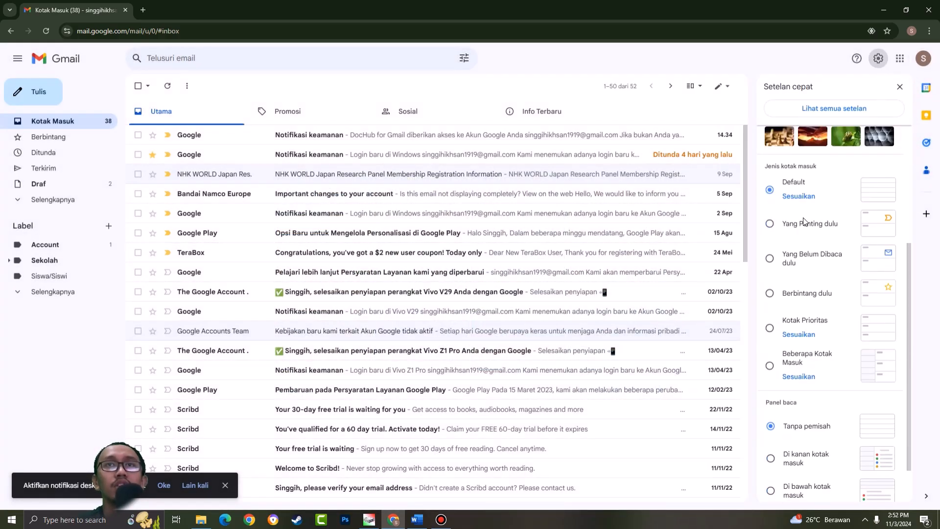
{"action": "scroll", "coordinate": [838, 230], "scroll_direction": "up", "scroll_amount": 2}
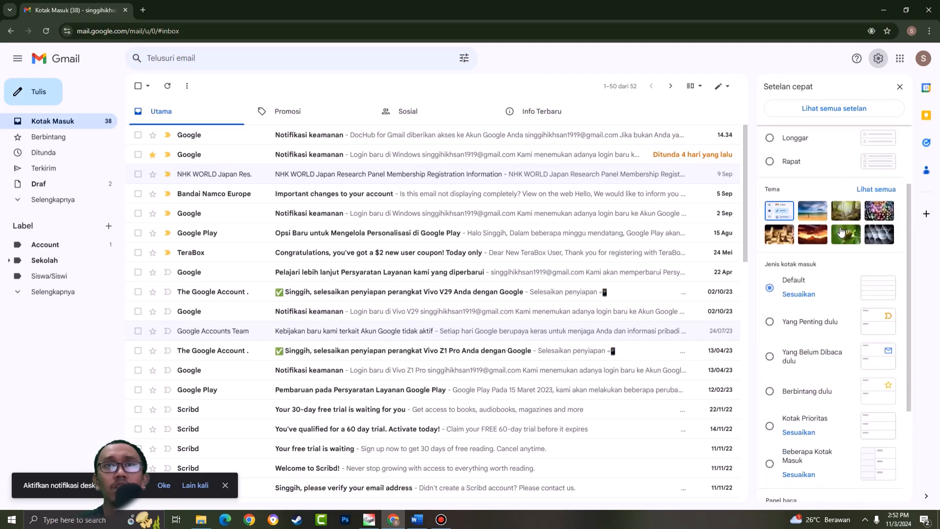
{"action": "scroll", "coordinate": [832, 228], "scroll_direction": "down", "scroll_amount": 2}
{"action": "left_click", "coordinate": [798, 196]}
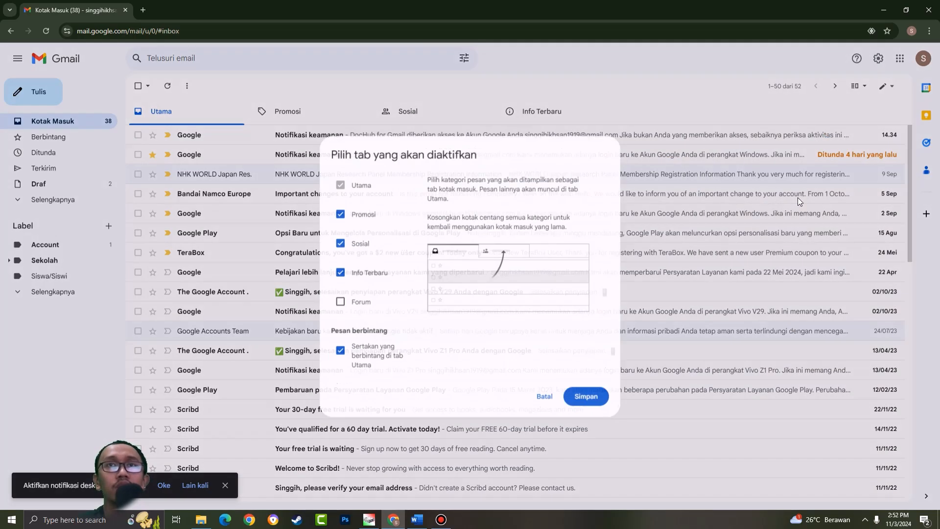
{"action": "left_click", "coordinate": [335, 303]}
{"action": "left_click", "coordinate": [592, 401]}
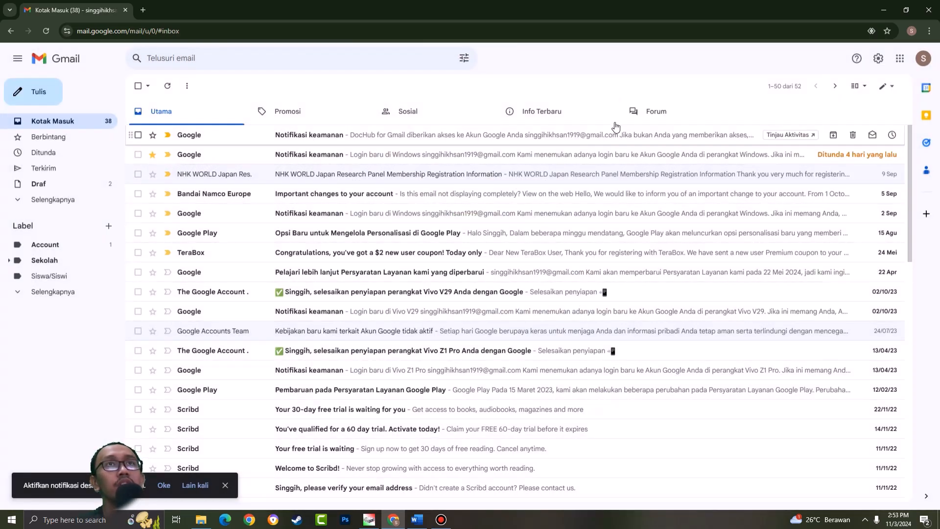
{"action": "left_click", "coordinate": [674, 115]}
{"action": "left_click", "coordinate": [185, 111]}
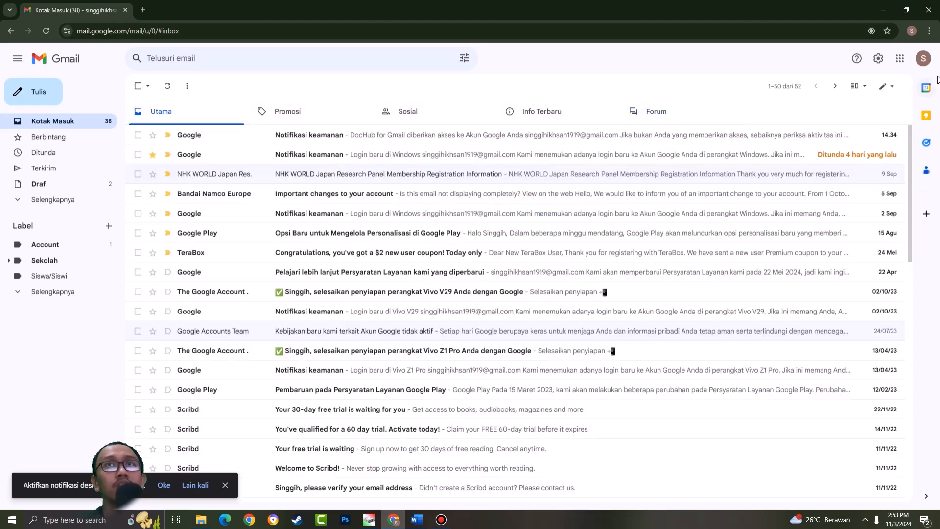
- Try the inbox types Yang Penting dulu and Yang Belum Dibaca dulu, looking through the resulting message list
{"action": "left_click", "coordinate": [922, 59]}
{"action": "left_click", "coordinate": [878, 58]}
{"action": "scroll", "coordinate": [830, 278], "scroll_direction": "down", "scroll_amount": 2}
{"action": "scroll", "coordinate": [831, 278], "scroll_direction": "down", "scroll_amount": 2}
{"action": "left_click", "coordinate": [769, 176]}
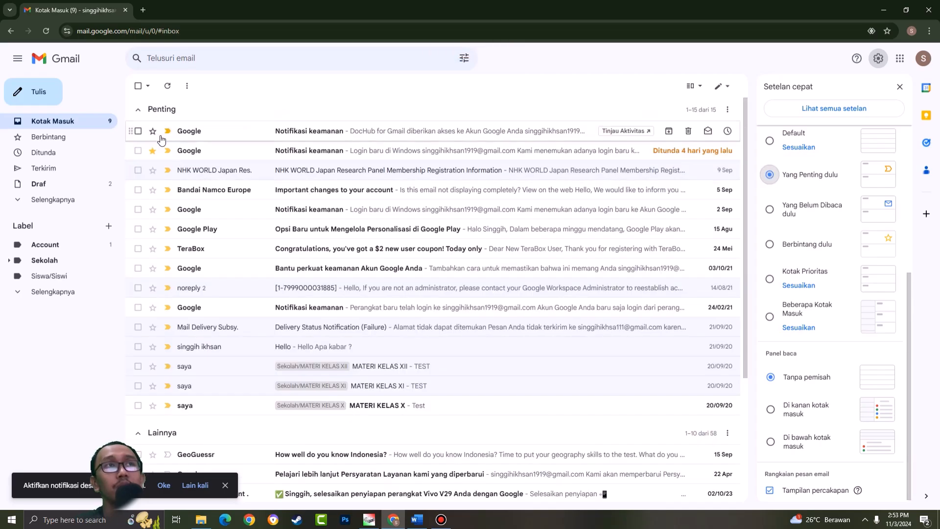
{"action": "scroll", "coordinate": [769, 191], "scroll_direction": "up", "scroll_amount": 1}
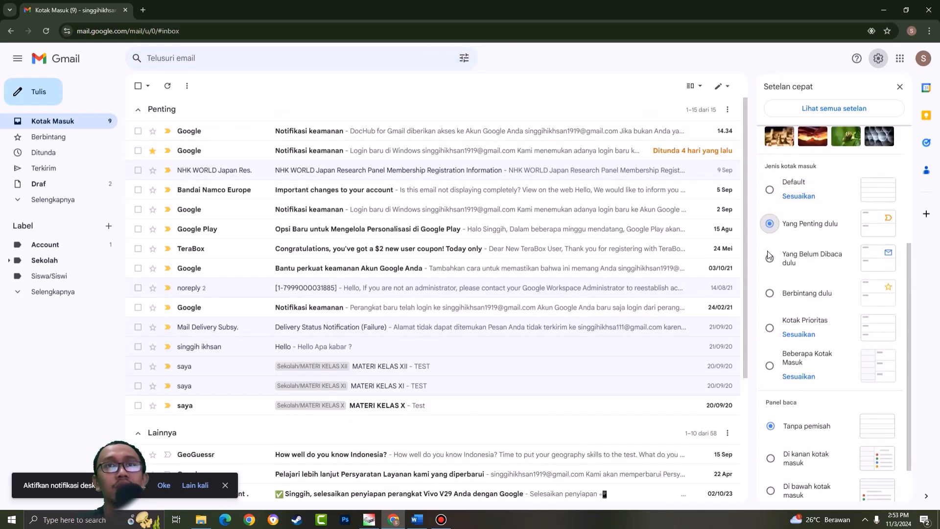
{"action": "left_click", "coordinate": [768, 259]}
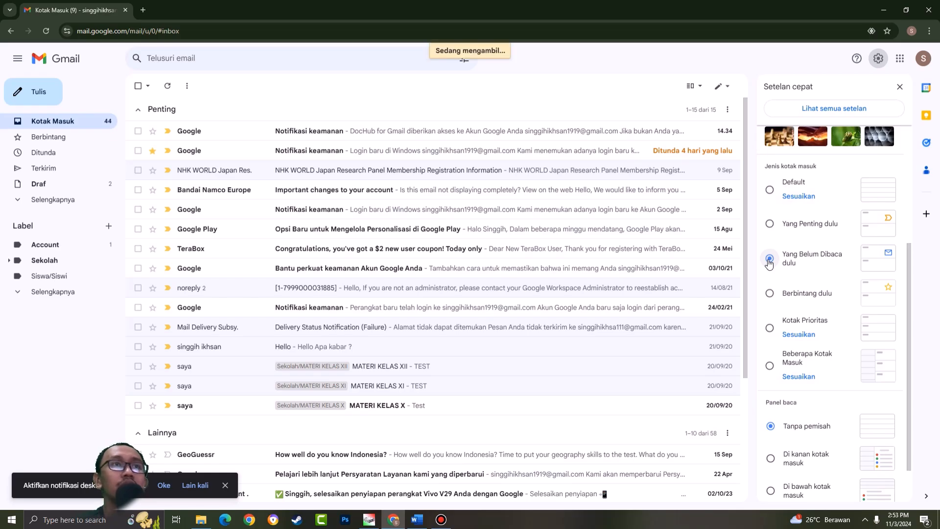
{"action": "scroll", "coordinate": [315, 245], "scroll_direction": "down", "scroll_amount": 8}
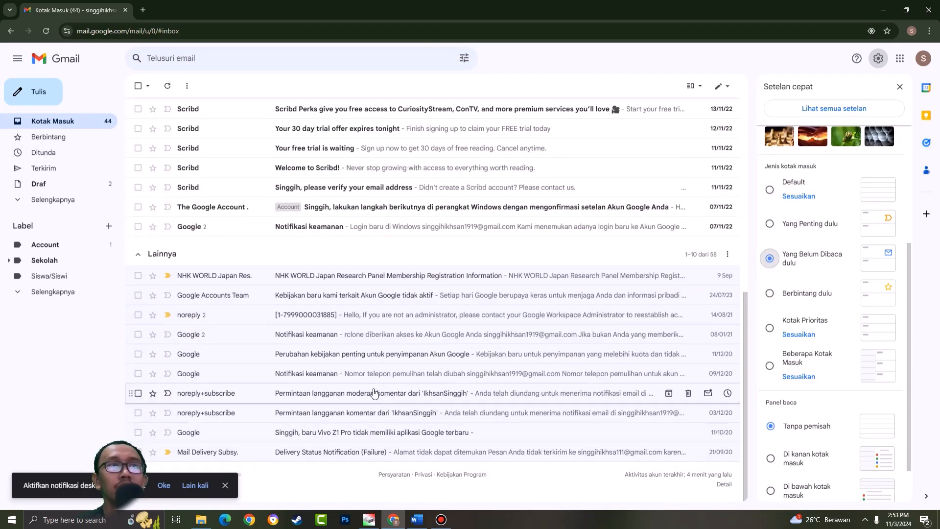
{"action": "scroll", "coordinate": [450, 331], "scroll_direction": "up", "scroll_amount": 7}
- Try the inbox types Berbintang dulu, Kotak Prioritas and Beberapa Kotak Masuk, and restore the Default type
{"action": "left_click", "coordinate": [769, 293]}
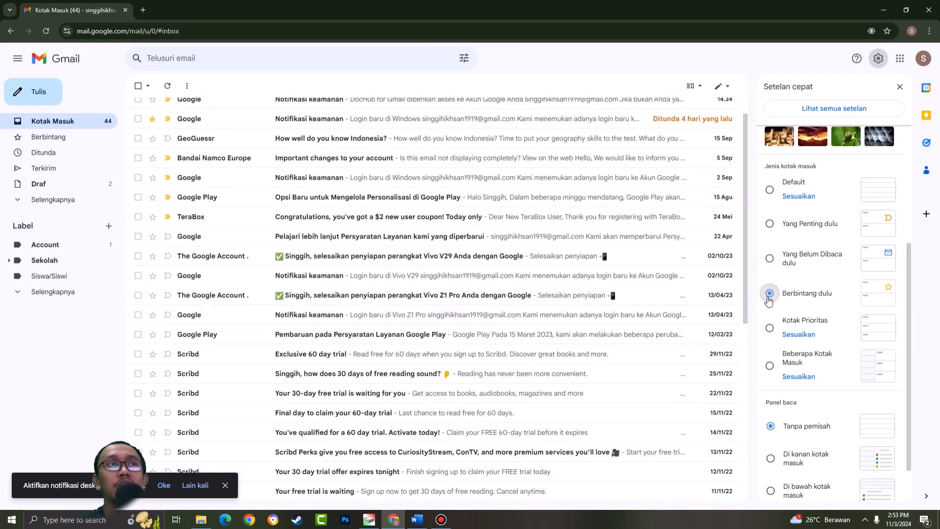
{"action": "left_click", "coordinate": [770, 327]}
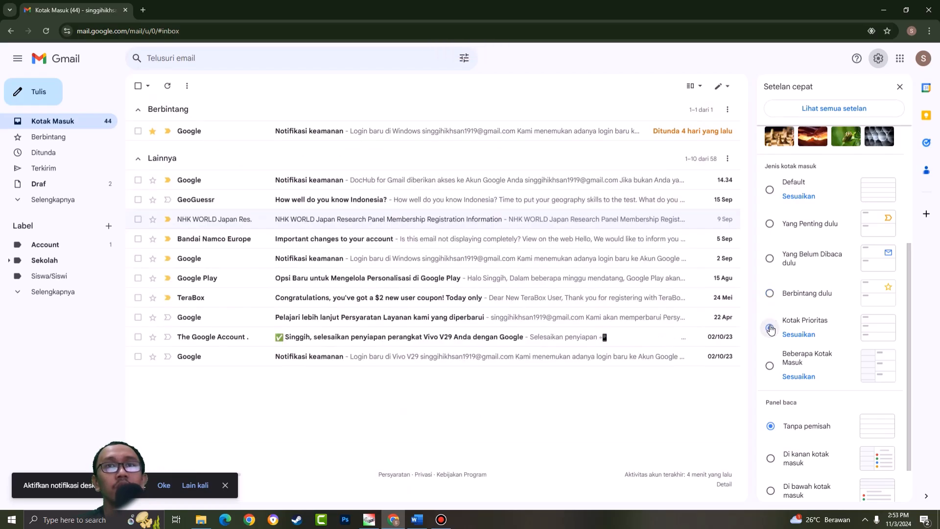
{"action": "left_click", "coordinate": [772, 364]}
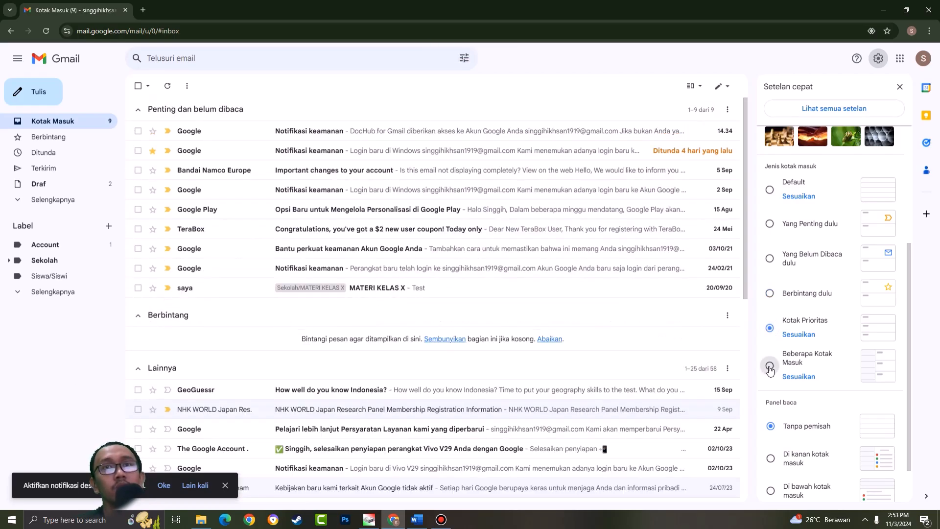
{"action": "scroll", "coordinate": [797, 354], "scroll_direction": "up", "scroll_amount": 4}
{"action": "scroll", "coordinate": [793, 323], "scroll_direction": "down", "scroll_amount": 6}
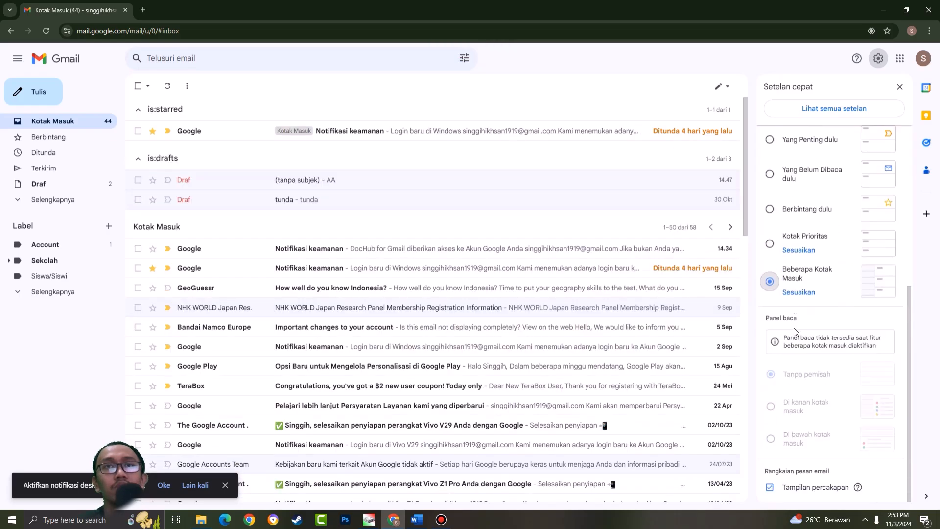
{"action": "scroll", "coordinate": [781, 297], "scroll_direction": "up", "scroll_amount": 4}
{"action": "left_click", "coordinate": [770, 302]}
- Try the reading pane options Di kanan kotak masuk and Di bawah kotak masuk, previewing the NHK WORLD Japan message
{"action": "scroll", "coordinate": [842, 333], "scroll_direction": "down", "scroll_amount": 5}
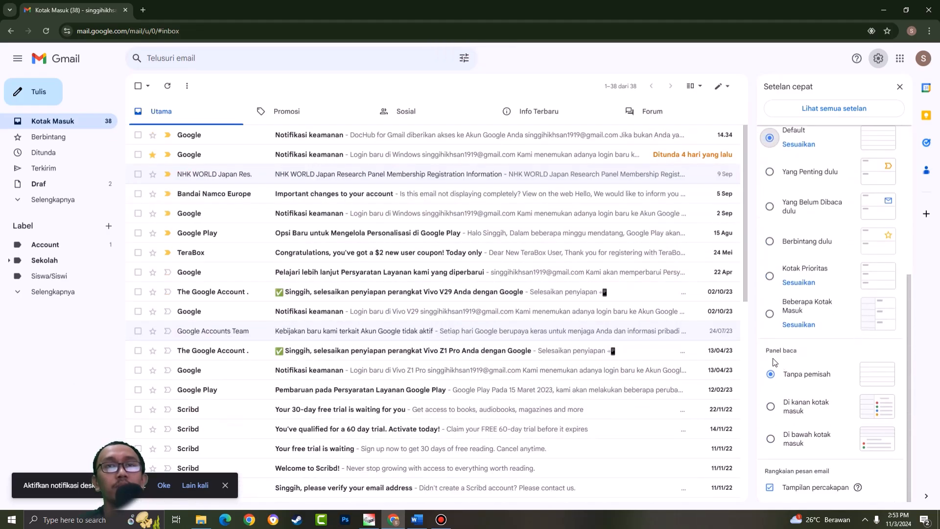
{"action": "left_click", "coordinate": [770, 407]}
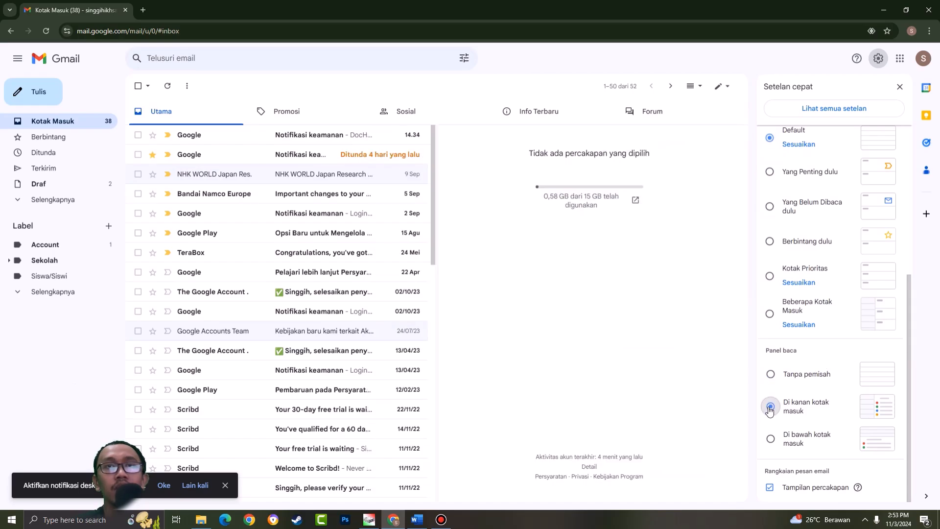
{"action": "left_click", "coordinate": [771, 439]}
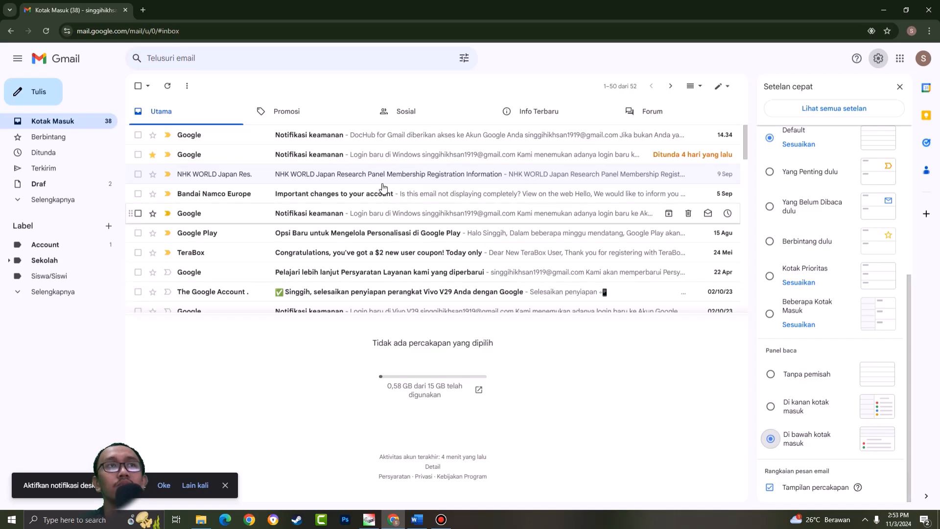
{"action": "left_click", "coordinate": [275, 173]}
{"action": "scroll", "coordinate": [462, 389], "scroll_direction": "down", "scroll_amount": 4}
{"action": "scroll", "coordinate": [470, 382], "scroll_direction": "up", "scroll_amount": 4}
- Set the reading pane to Tanpa pemisah, open the NHK WORLD Japan message full width, and return to the inbox
{"action": "left_click", "coordinate": [770, 374]}
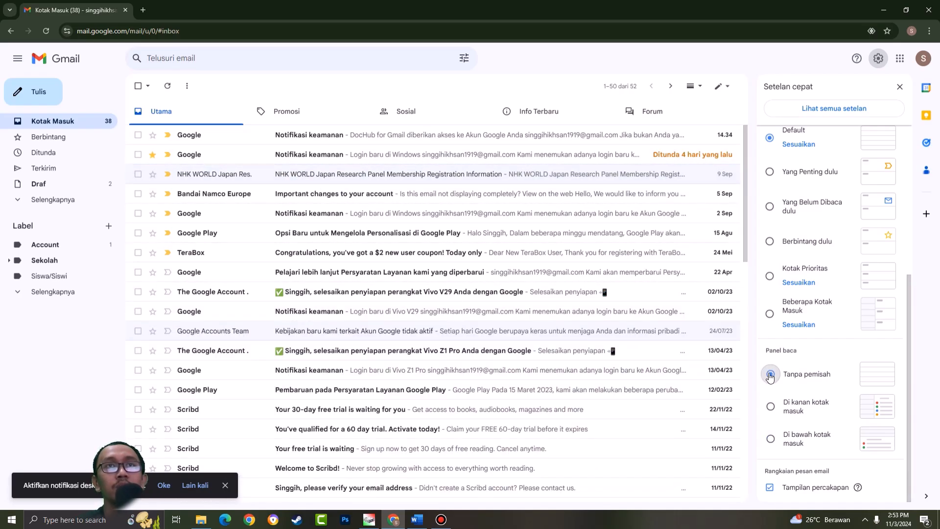
{"action": "left_click", "coordinate": [485, 172]}
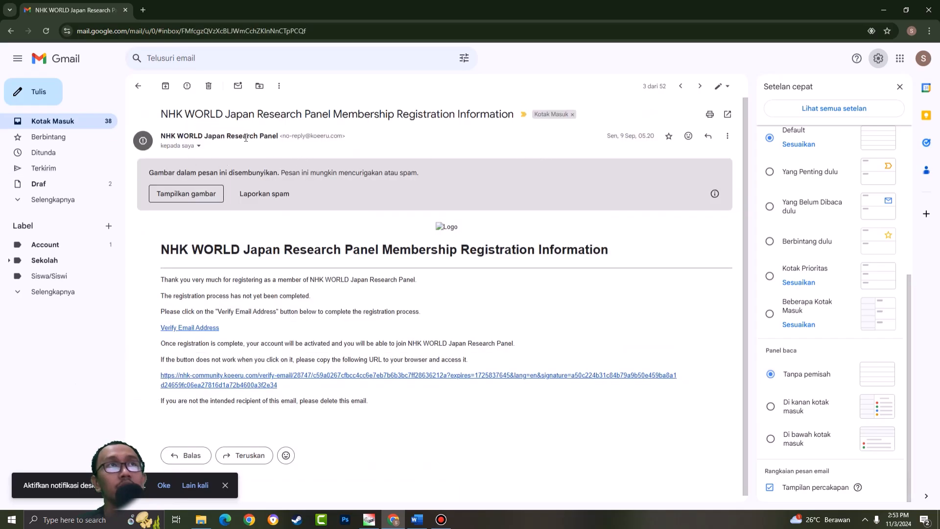
{"action": "left_click", "coordinate": [138, 85]}
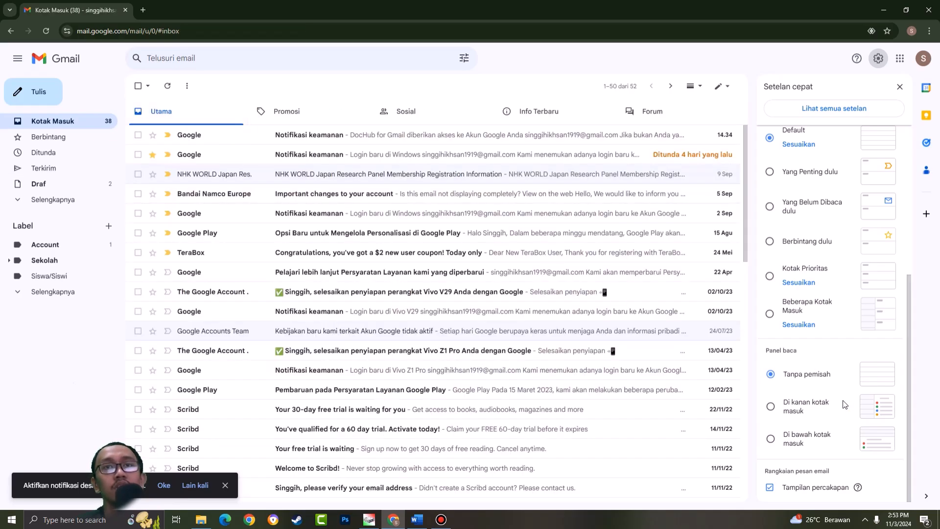
- Close the quick settings and open the Google Workspace Marketplace to see the available Gmail add-ons
{"action": "scroll", "coordinate": [849, 413], "scroll_direction": "up", "scroll_amount": 5}
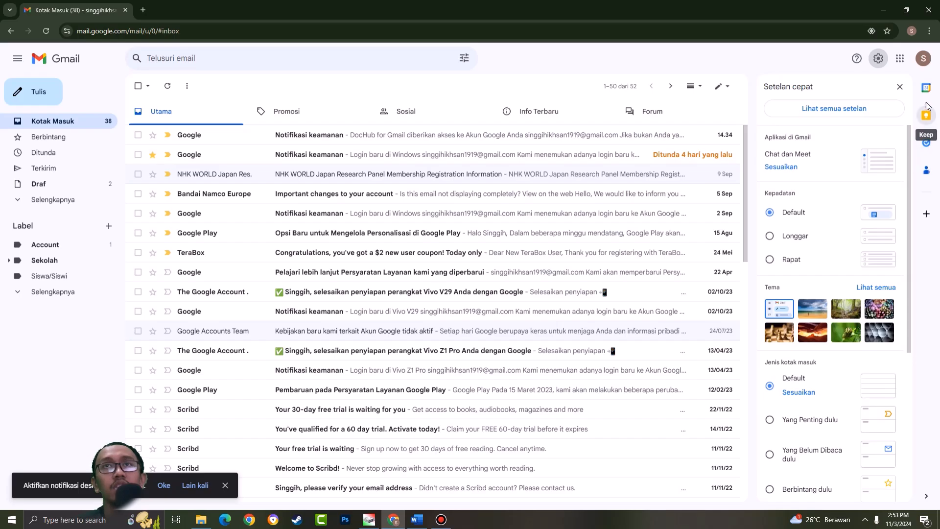
{"action": "left_click", "coordinate": [900, 86]}
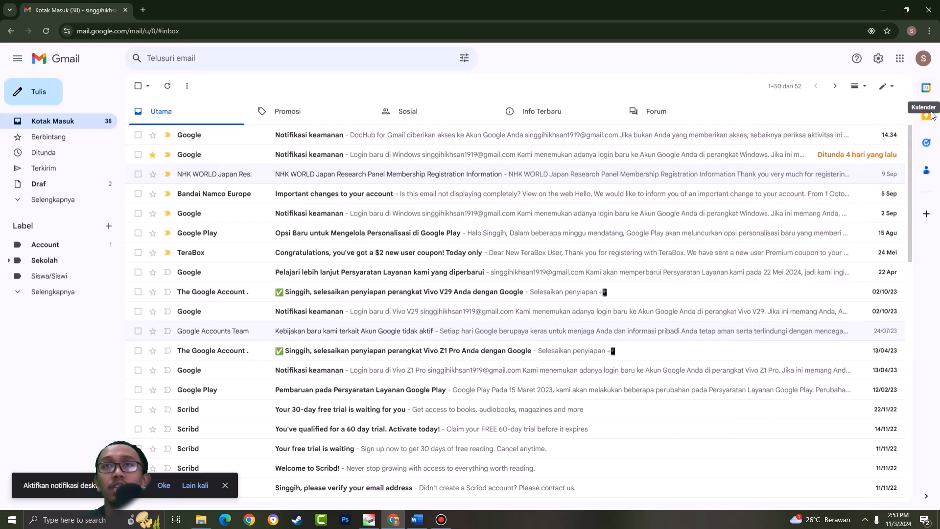
{"action": "left_click", "coordinate": [929, 219]}
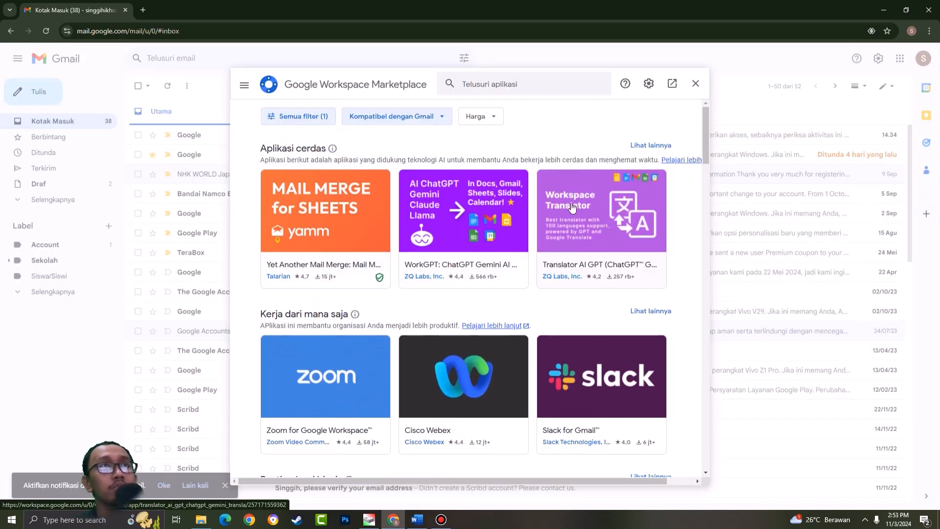
- Browse the Gmail-compatible add-ons in the Marketplace and open the Email to Text listing under Rating tertinggi
{"action": "scroll", "coordinate": [559, 202], "scroll_direction": "down", "scroll_amount": 8}
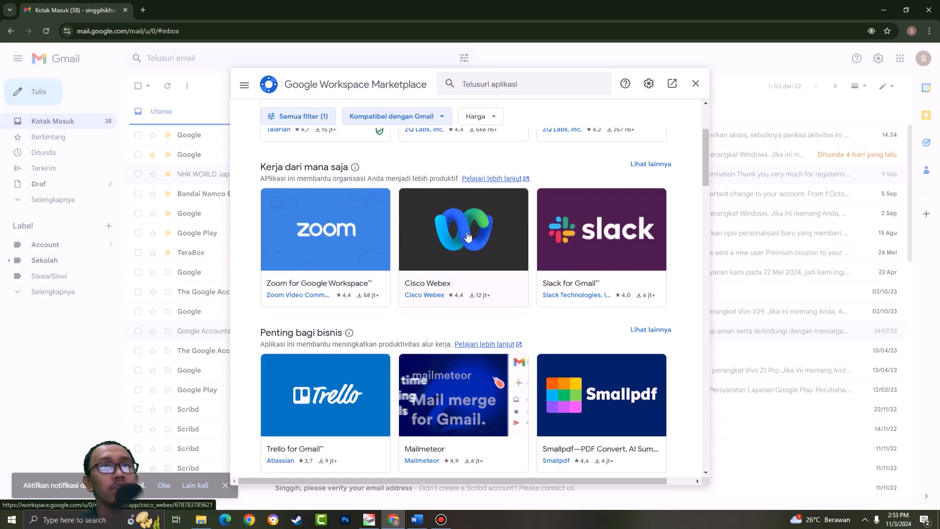
{"action": "scroll", "coordinate": [616, 224], "scroll_direction": "down", "scroll_amount": 4}
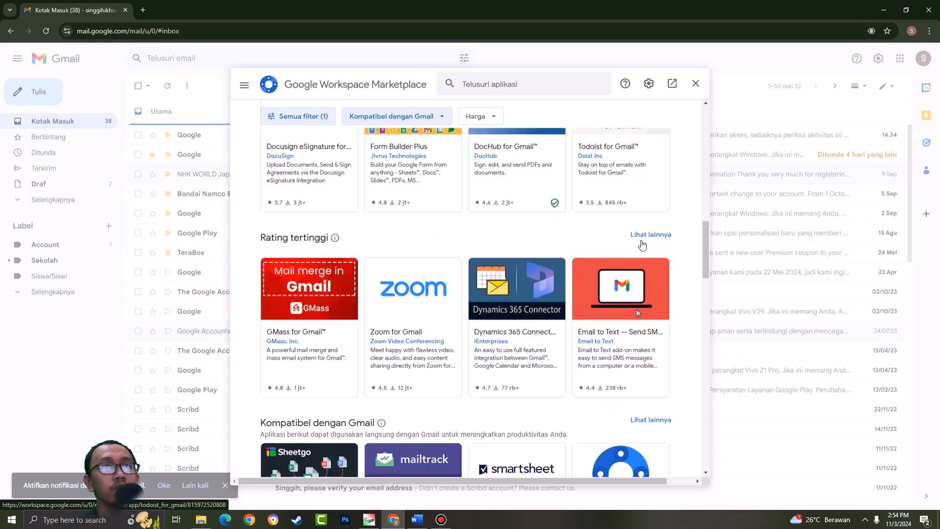
{"action": "scroll", "coordinate": [679, 275], "scroll_direction": "down", "scroll_amount": 4}
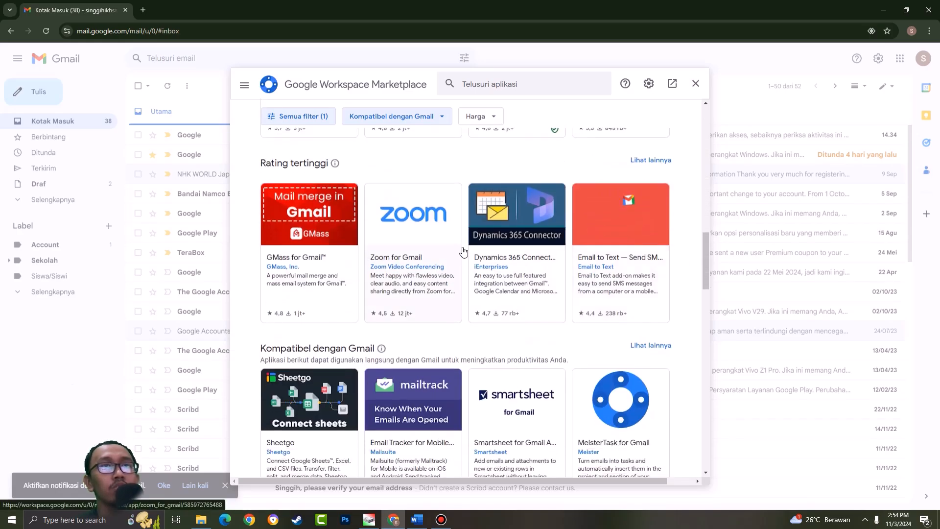
{"action": "scroll", "coordinate": [631, 242], "scroll_direction": "down", "scroll_amount": 4}
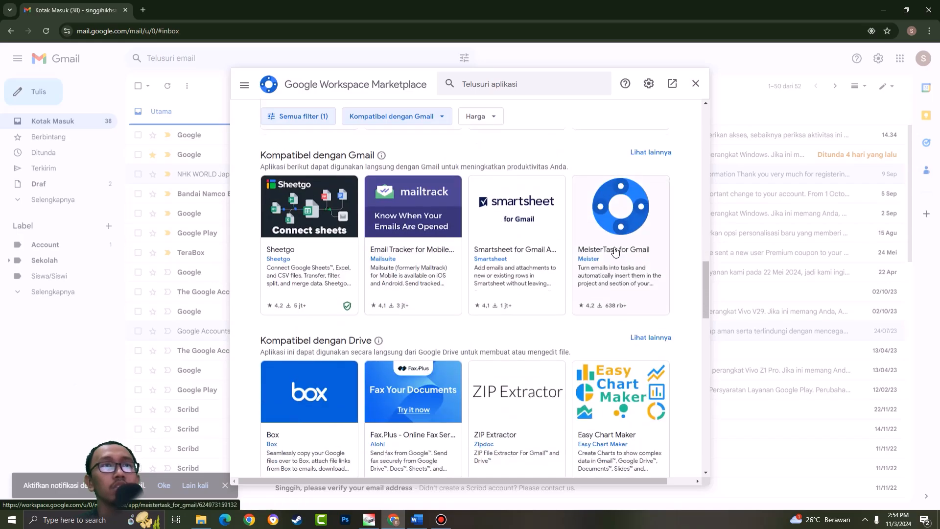
{"action": "scroll", "coordinate": [607, 235], "scroll_direction": "up", "scroll_amount": 4}
{"action": "left_click", "coordinate": [604, 237]}
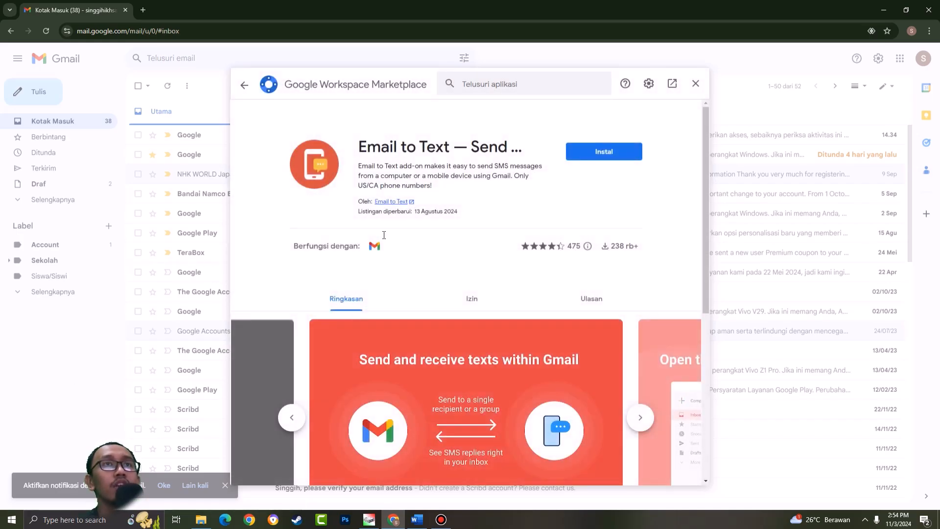
- Look through the Email to Text preview slides and read its full Ringkasan description
{"action": "scroll", "coordinate": [631, 282], "scroll_direction": "down", "scroll_amount": 3}
{"action": "left_click", "coordinate": [639, 270]}
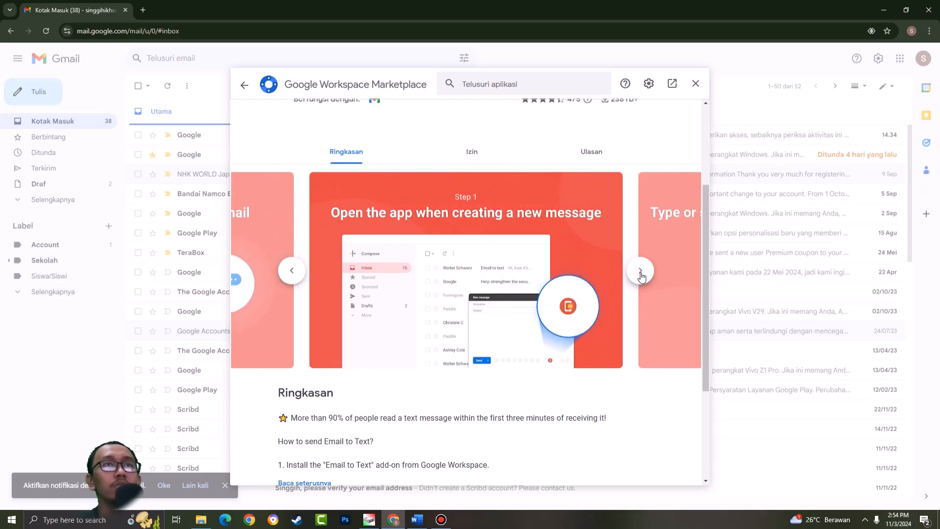
{"action": "left_click", "coordinate": [640, 272]}
{"action": "left_click", "coordinate": [640, 272]}
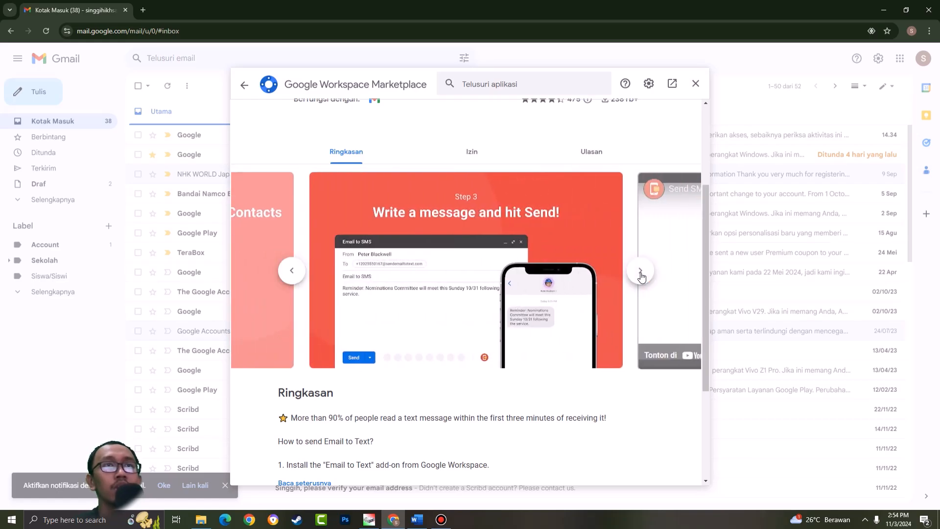
{"action": "left_click", "coordinate": [632, 273]}
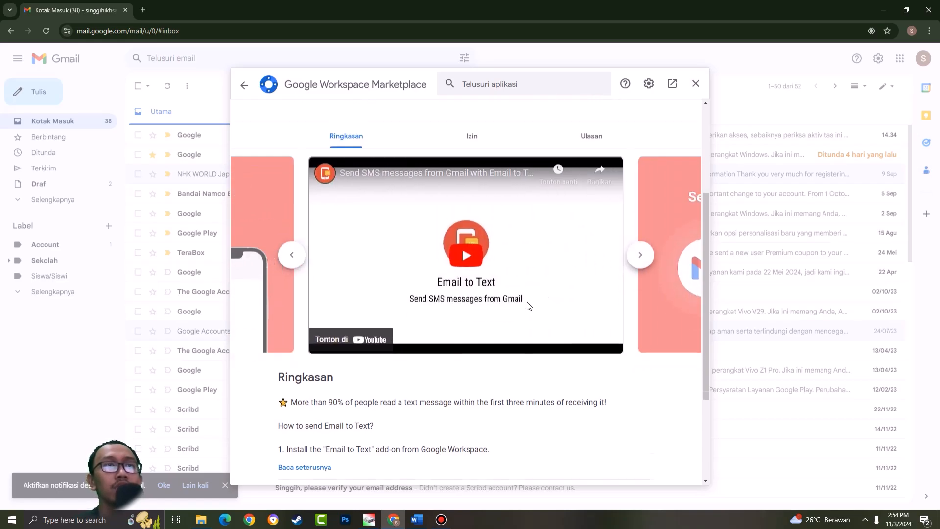
{"action": "scroll", "coordinate": [531, 302], "scroll_direction": "down", "scroll_amount": 3}
{"action": "left_click", "coordinate": [304, 321]}
{"action": "scroll", "coordinate": [433, 279], "scroll_direction": "down", "scroll_amount": 4}
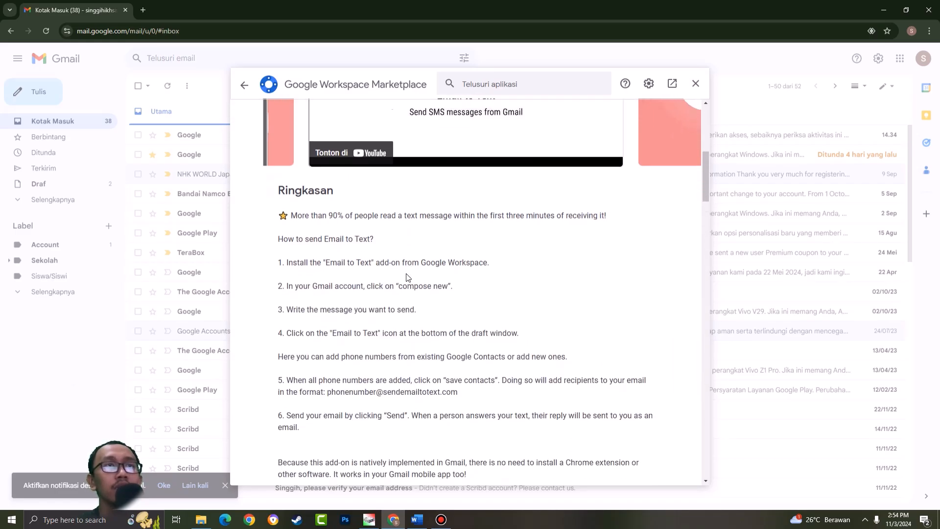
{"action": "scroll", "coordinate": [437, 268], "scroll_direction": "down", "scroll_amount": 6}
{"action": "scroll", "coordinate": [489, 255], "scroll_direction": "up", "scroll_amount": 15}
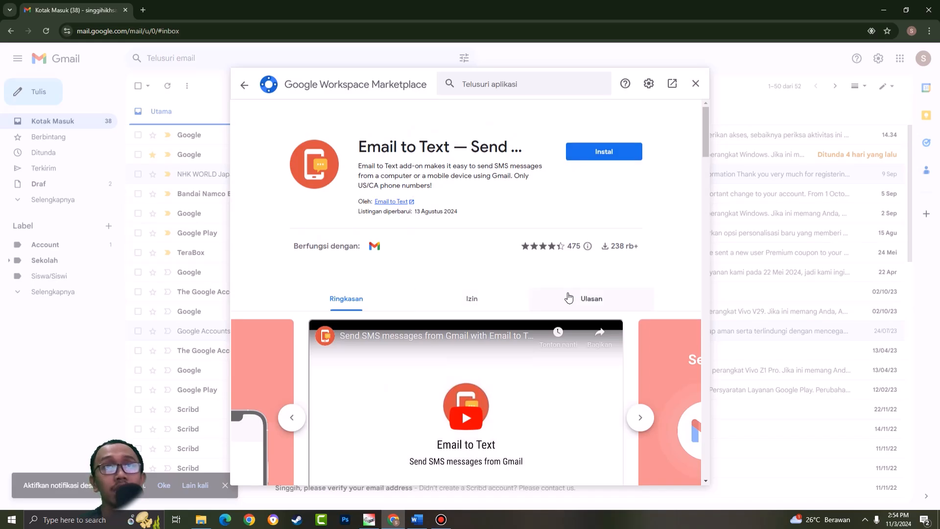
- Install the Email to Text add-on with the signed-in Google account, allow its requested permissions, and close the Marketplace
{"action": "left_click", "coordinate": [588, 158]}
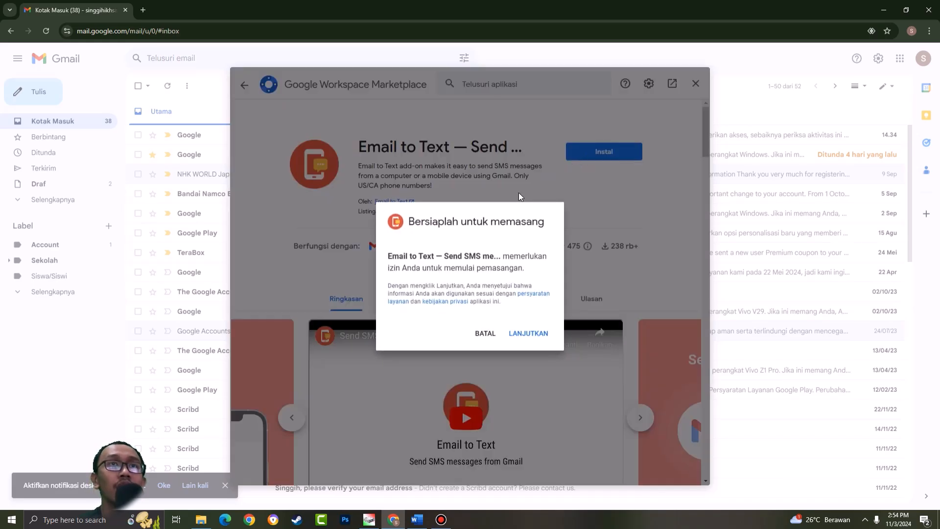
{"action": "left_click", "coordinate": [522, 334]}
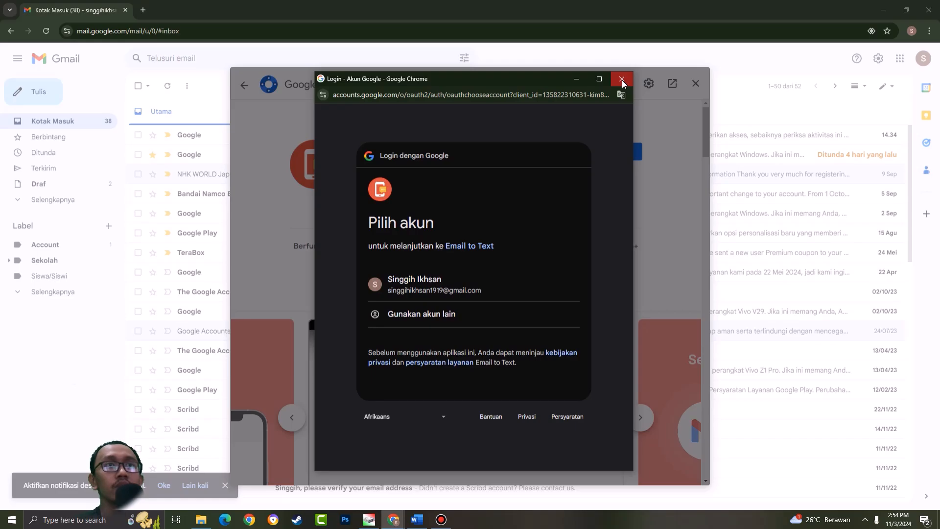
{"action": "left_click", "coordinate": [470, 283]}
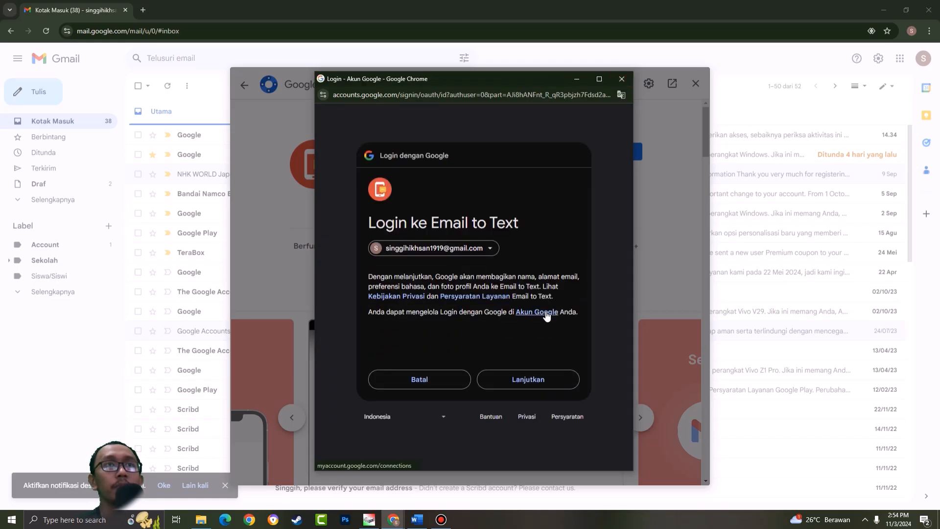
{"action": "left_click", "coordinate": [520, 380]}
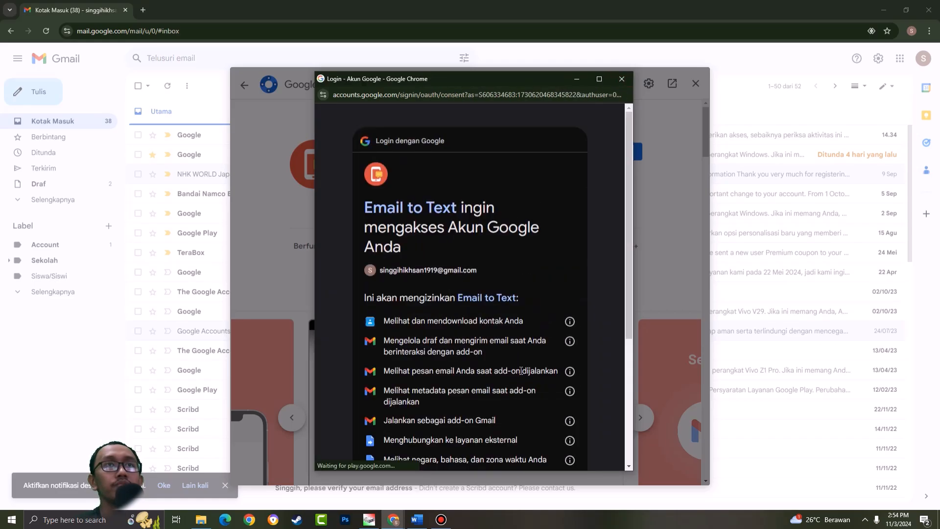
{"action": "scroll", "coordinate": [499, 372], "scroll_direction": "down", "scroll_amount": 5}
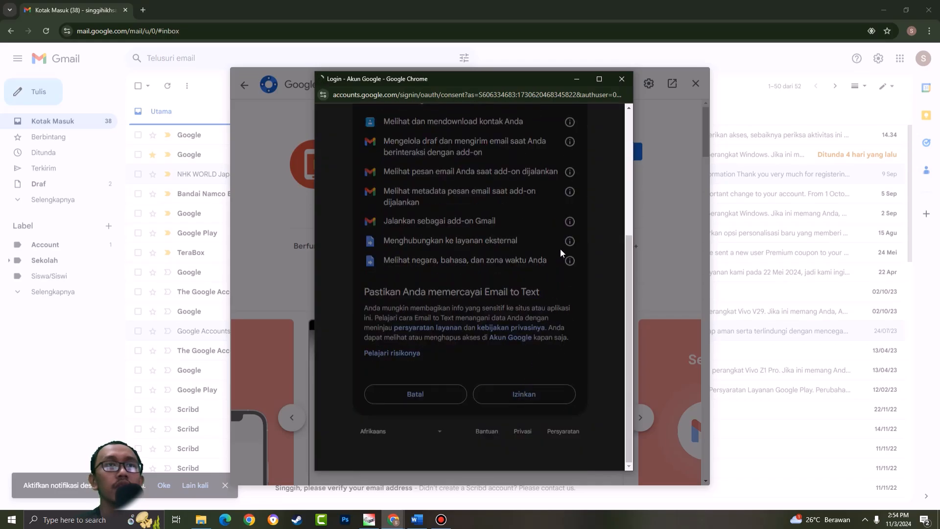
{"action": "left_click", "coordinate": [527, 332]}
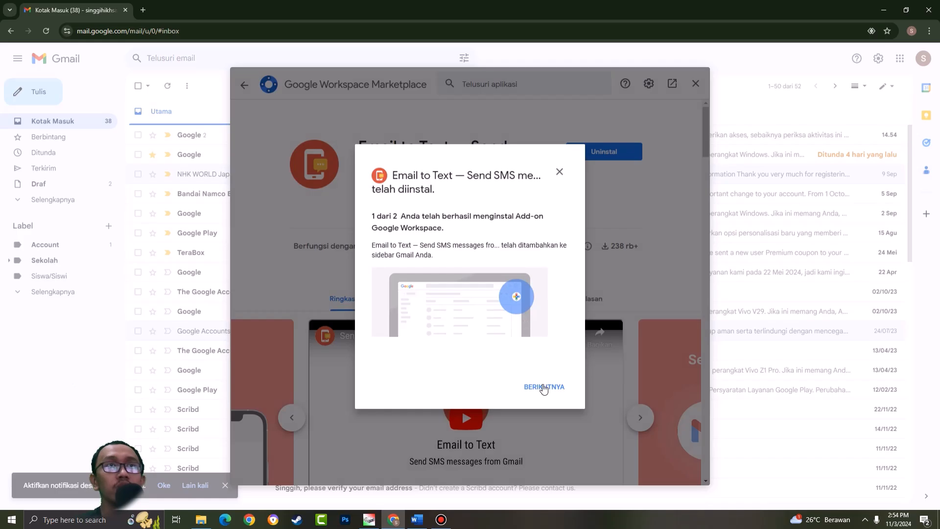
{"action": "left_click", "coordinate": [544, 387]}
{"action": "left_click", "coordinate": [540, 387]}
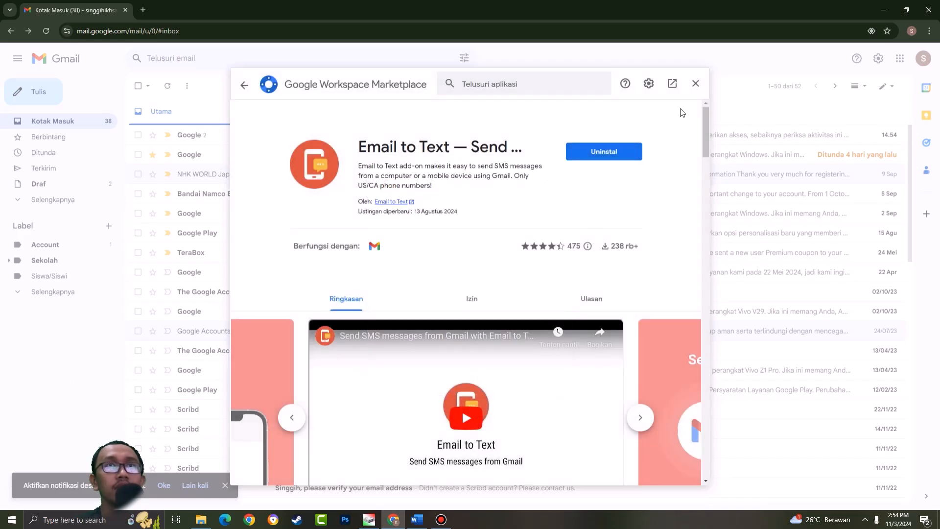
{"action": "left_click", "coordinate": [696, 84]}
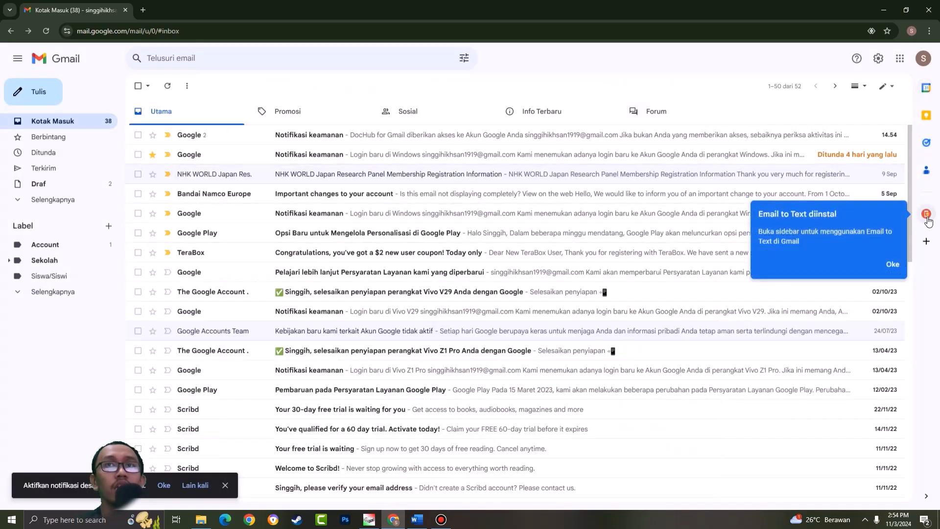
- View the Email to Text add-on beside the inbox, close it, and hide the side panel
{"action": "left_click", "coordinate": [926, 215]}
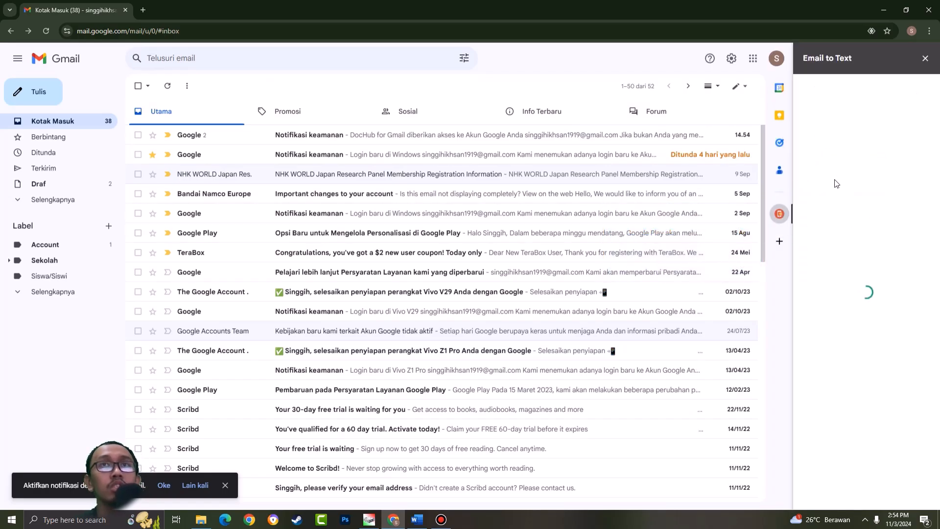
{"action": "left_click", "coordinate": [779, 215]}
{"action": "scroll", "coordinate": [682, 254], "scroll_direction": "down", "scroll_amount": 3}
{"action": "scroll", "coordinate": [702, 212], "scroll_direction": "up", "scroll_amount": 3}
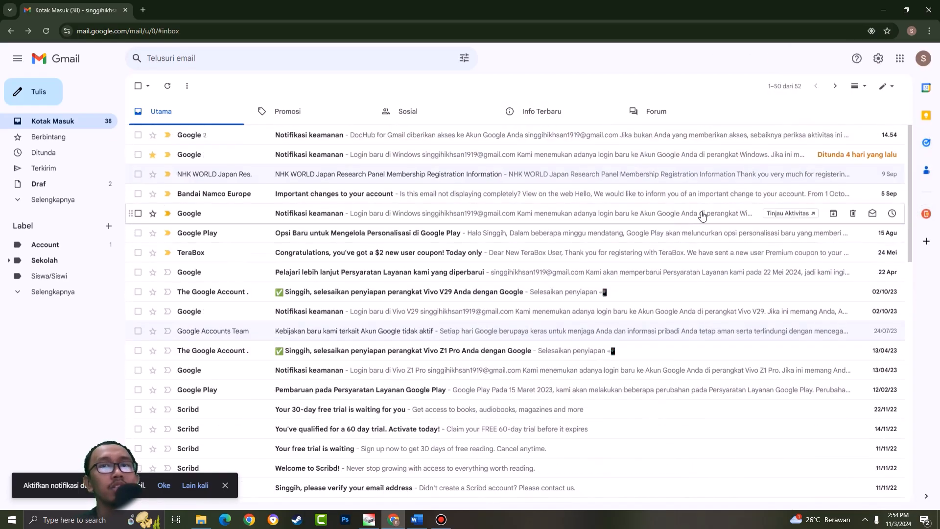
{"action": "left_click", "coordinate": [929, 494]}
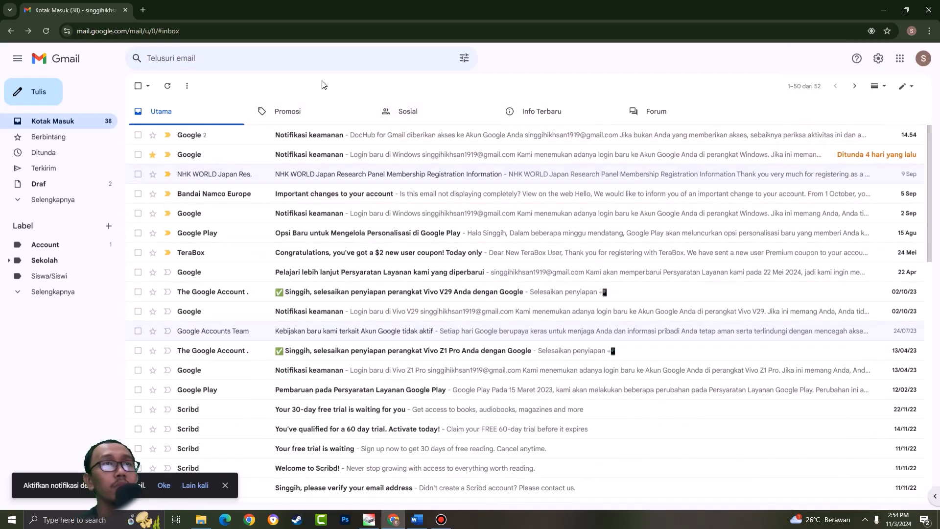